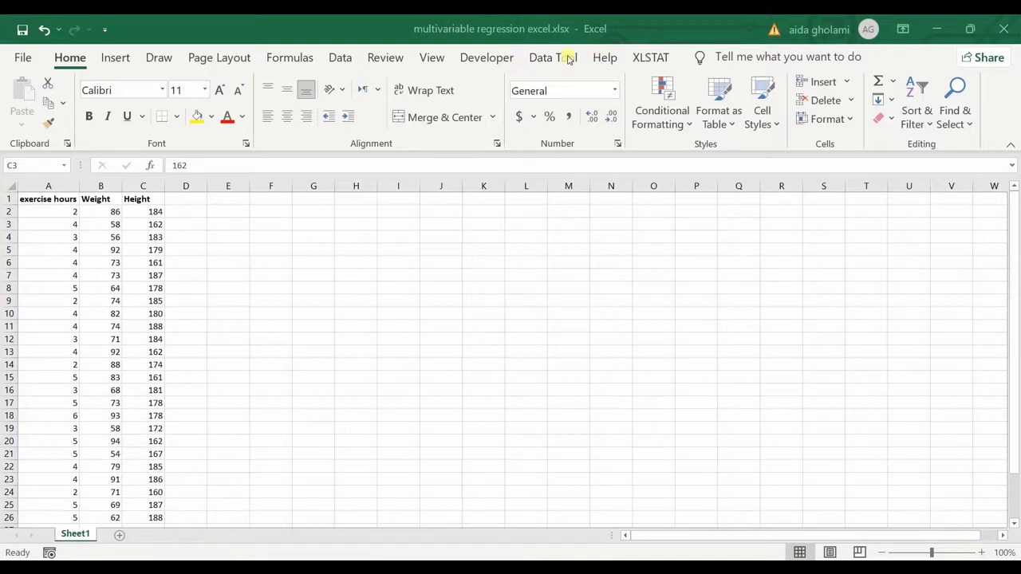
Check in the program options' Excel Add-ins list that Analysis ToolPak is enabled, and accept the list.
{"action": "left_click", "coordinate": [338, 59]}
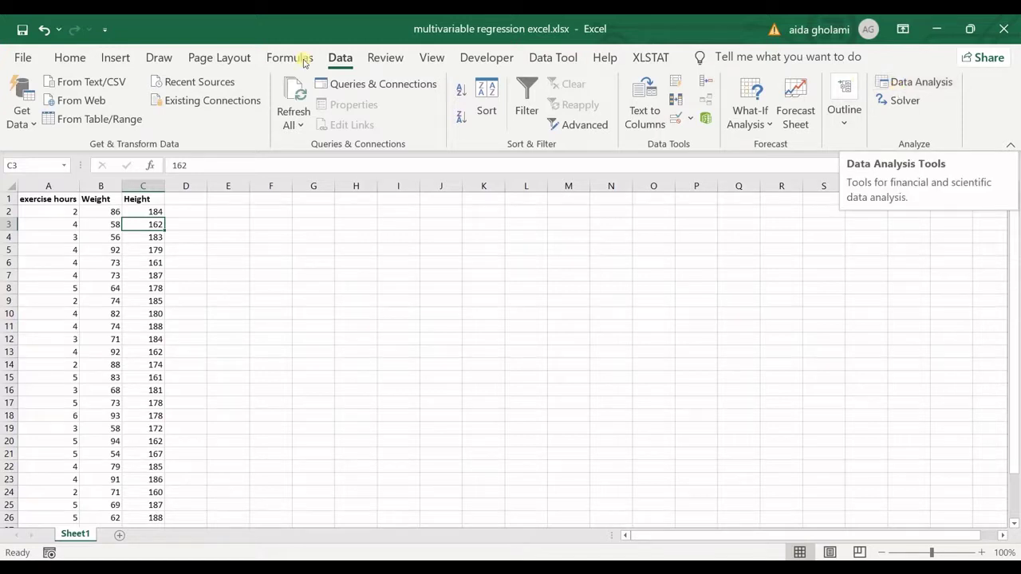
{"action": "left_click", "coordinate": [19, 58]}
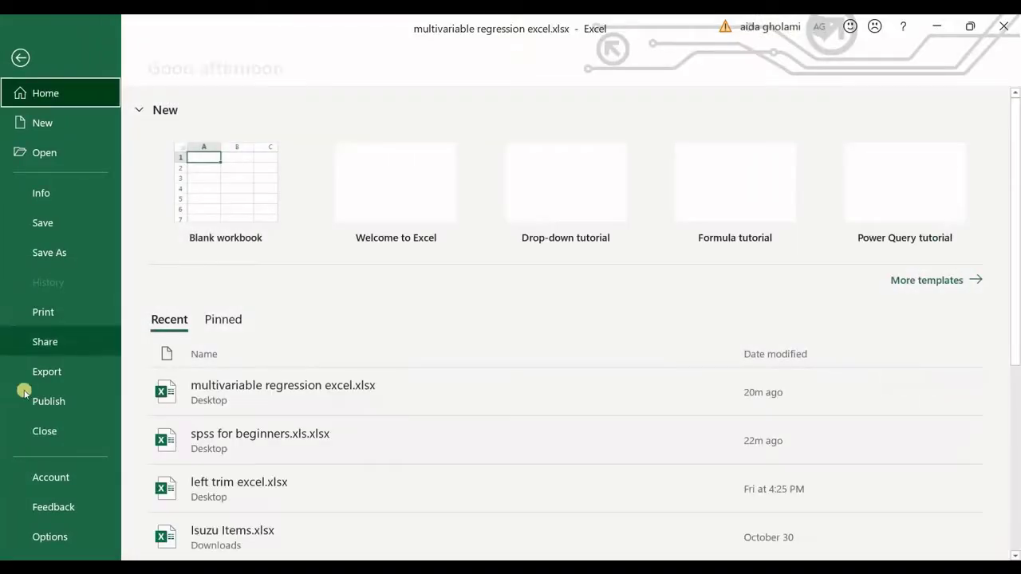
{"action": "left_click", "coordinate": [36, 537]}
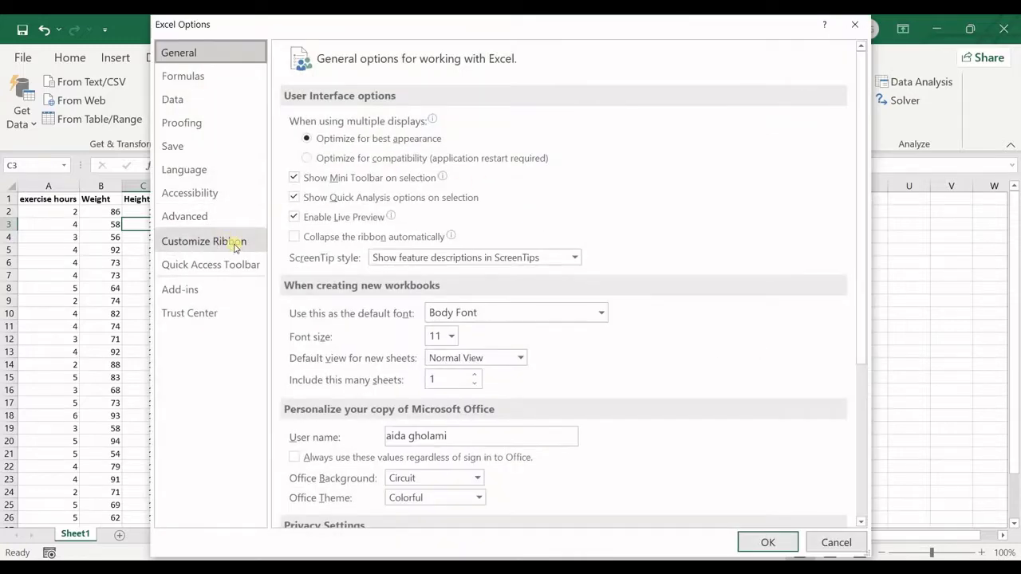
{"action": "left_click", "coordinate": [263, 292]}
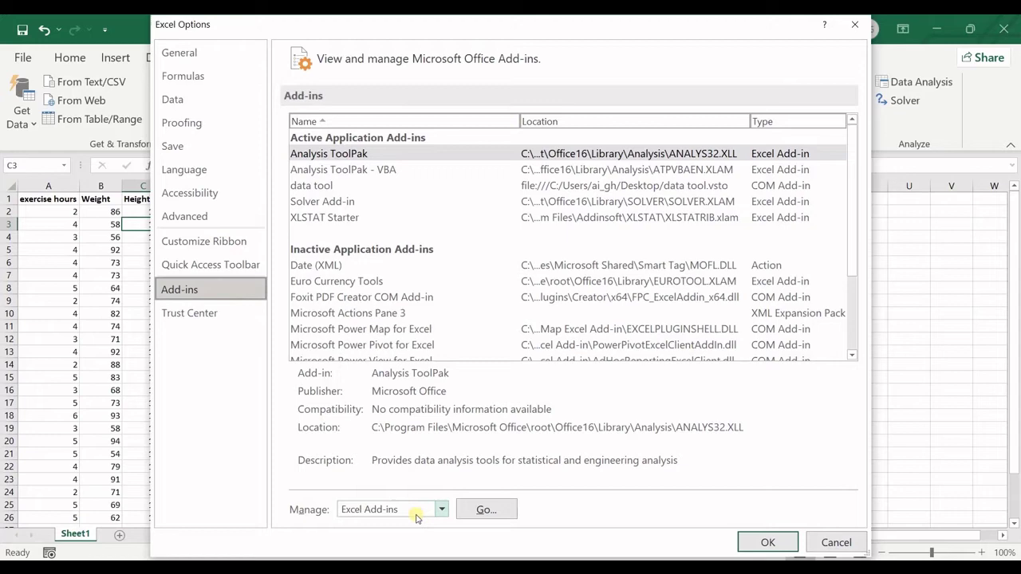
{"action": "left_click", "coordinate": [484, 510]}
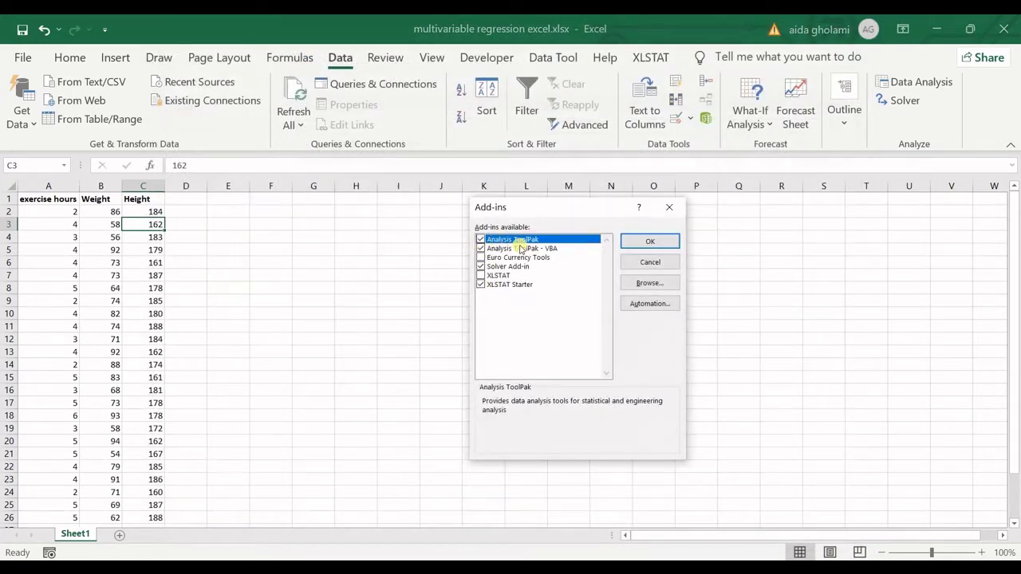
{"action": "left_click", "coordinate": [647, 243]}
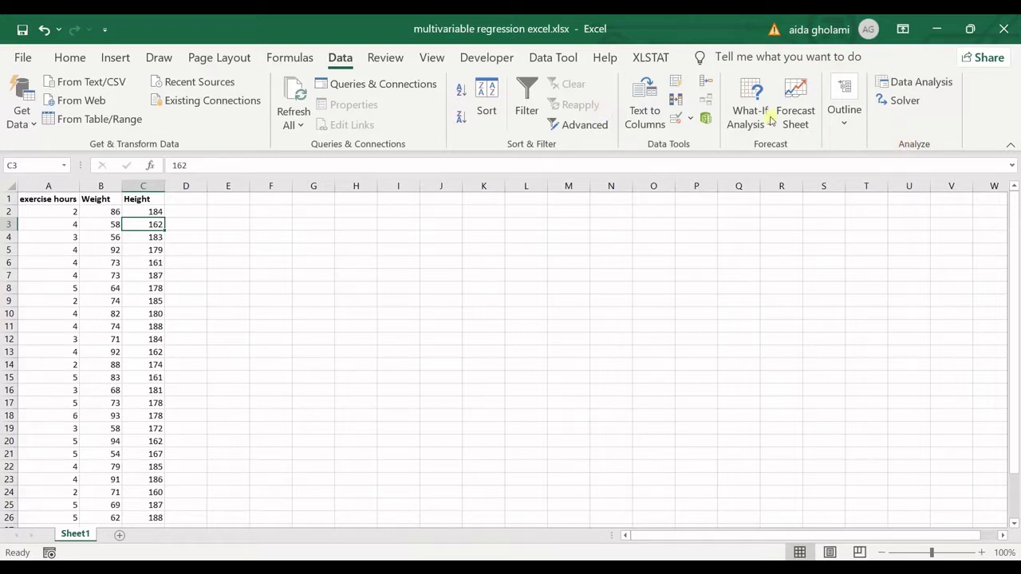
{"action": "left_click", "coordinate": [933, 83]}
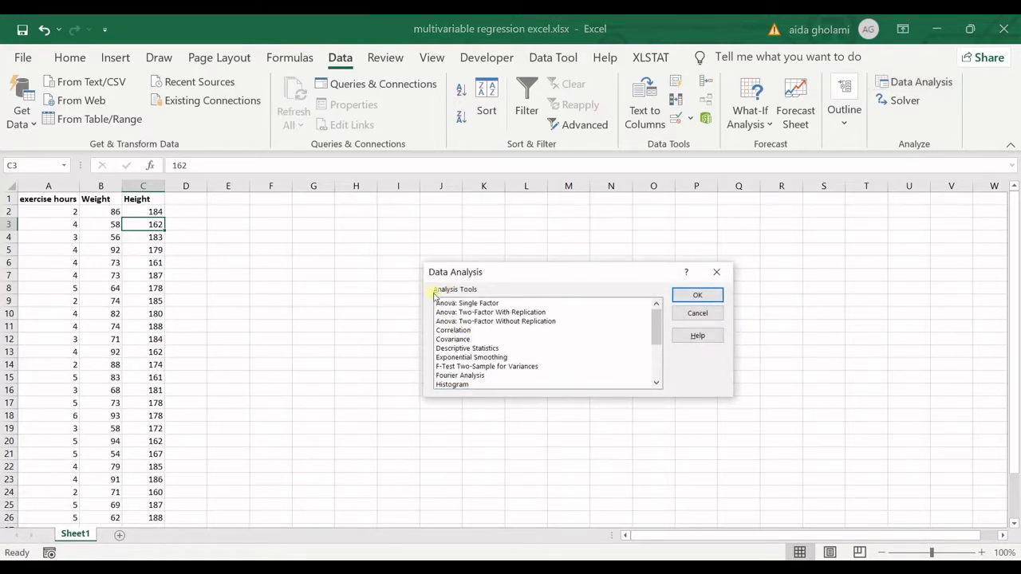
{"action": "scroll", "coordinate": [470, 359], "scroll_direction": "down", "scroll_amount": 3}
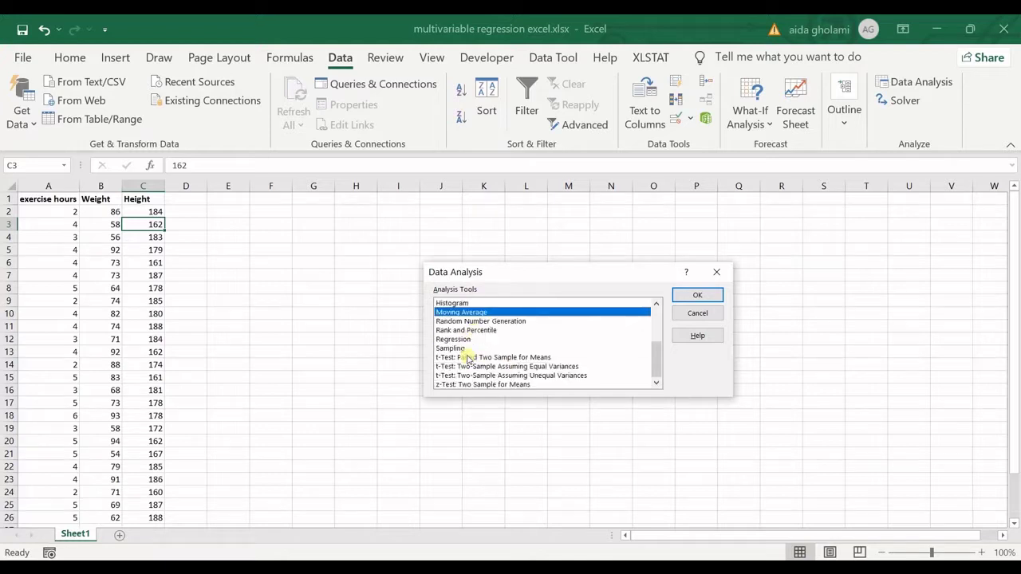
{"action": "left_click", "coordinate": [457, 342]}
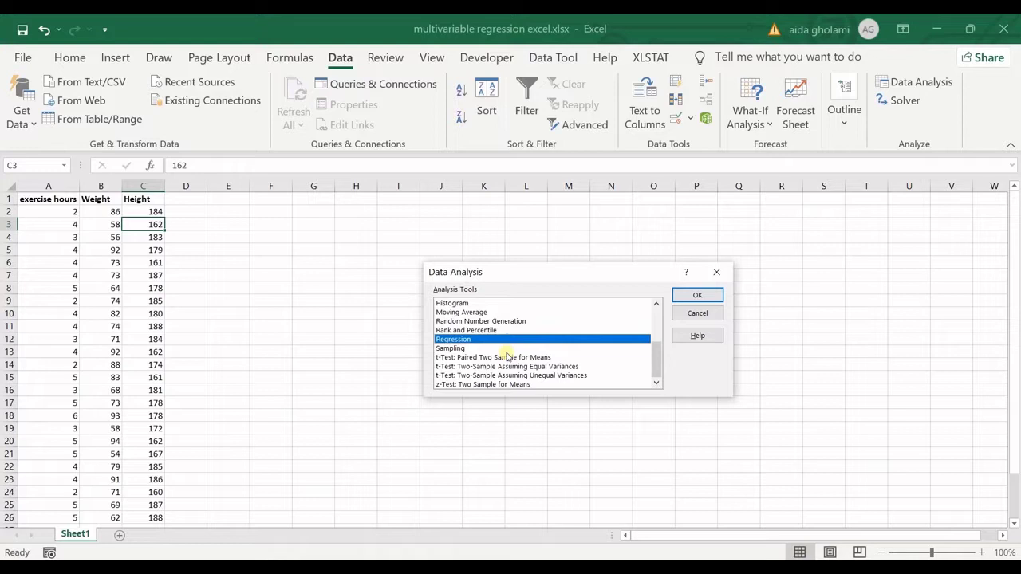
{"action": "left_click", "coordinate": [715, 273]}
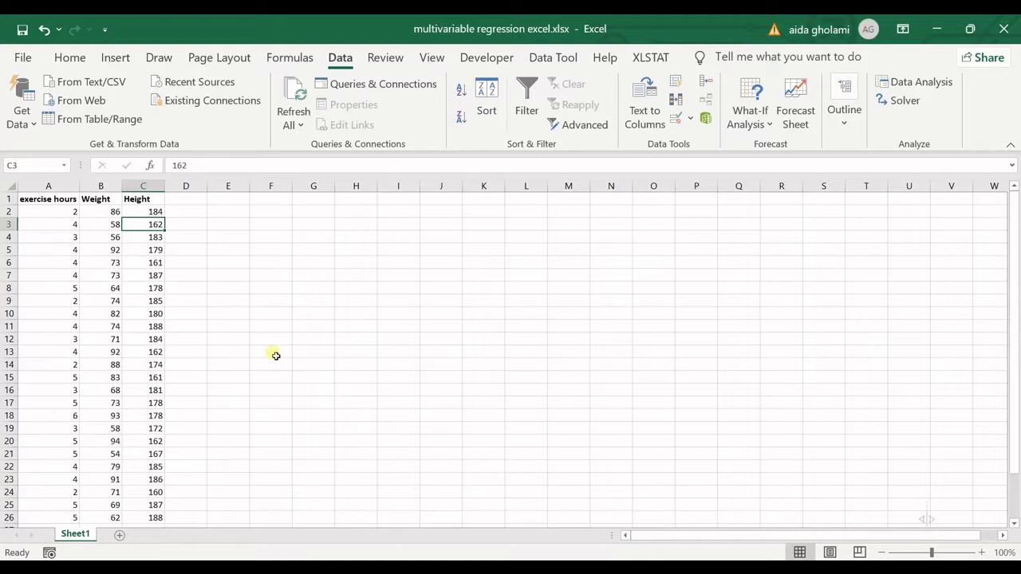
Try to cut the Weight column and paste it over the exercise hours column, and undo the paste.
{"action": "left_click", "coordinate": [107, 187]}
{"action": "key", "text": "ctrl+x"}
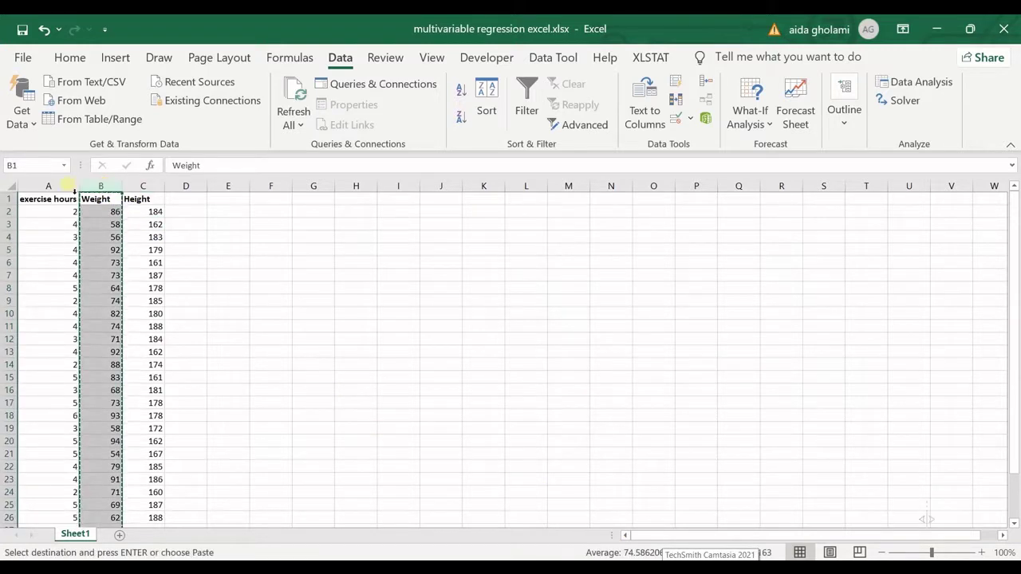
{"action": "left_click", "coordinate": [47, 187]}
{"action": "key", "text": "ctrl+v"}
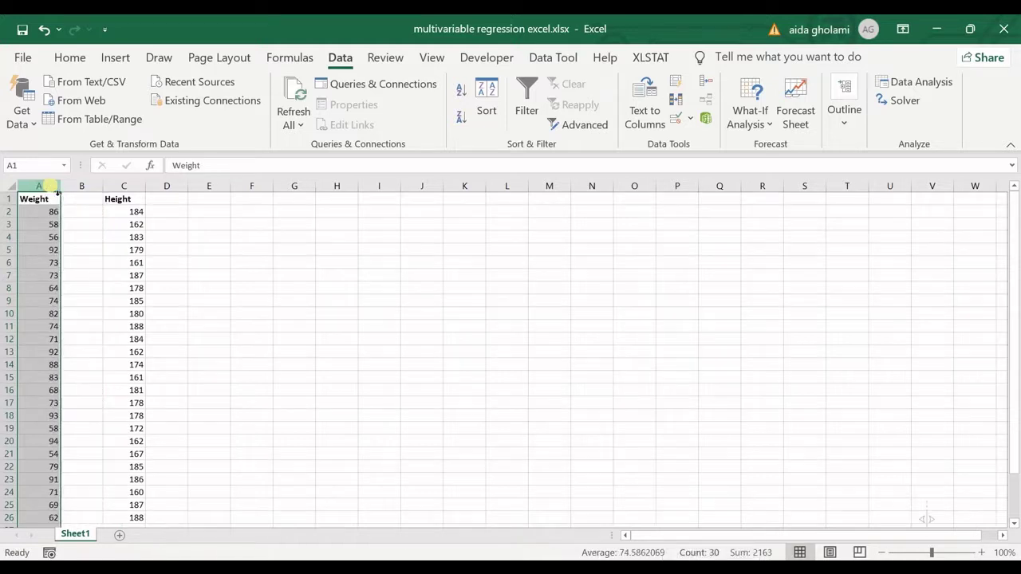
{"action": "key", "text": "ctrl+z"}
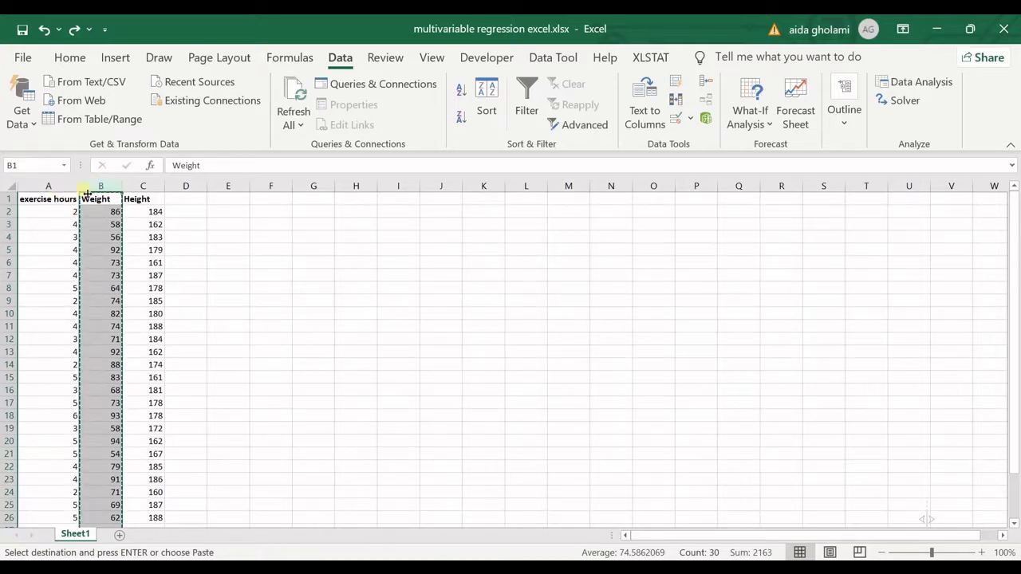
Move the Weight column in front of exercise hours and delete the empty column C before Height.
{"action": "left_click_drag", "start_coordinate": [81, 189], "coordinate": [144, 189]}
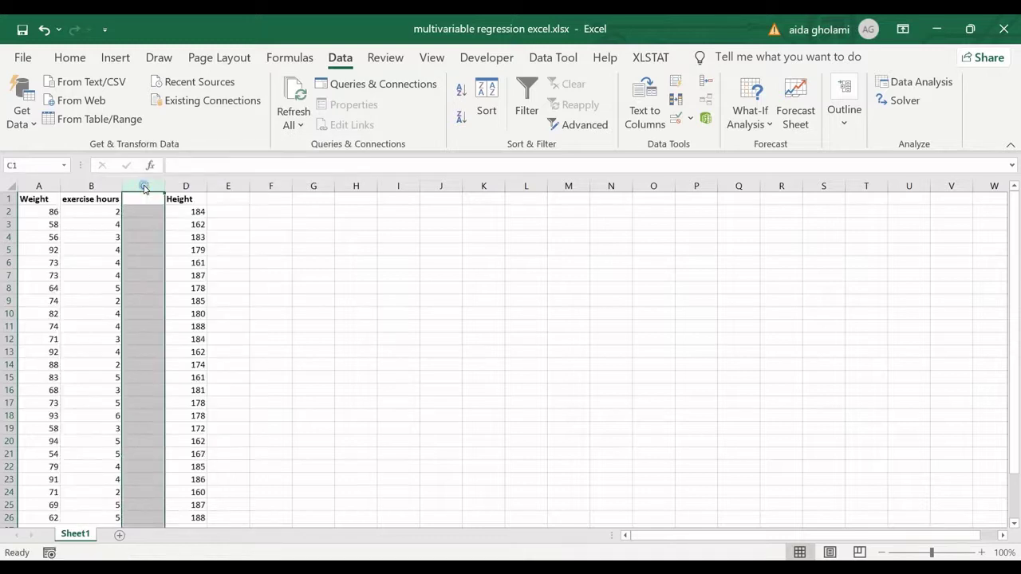
{"action": "right_click", "coordinate": [146, 189]}
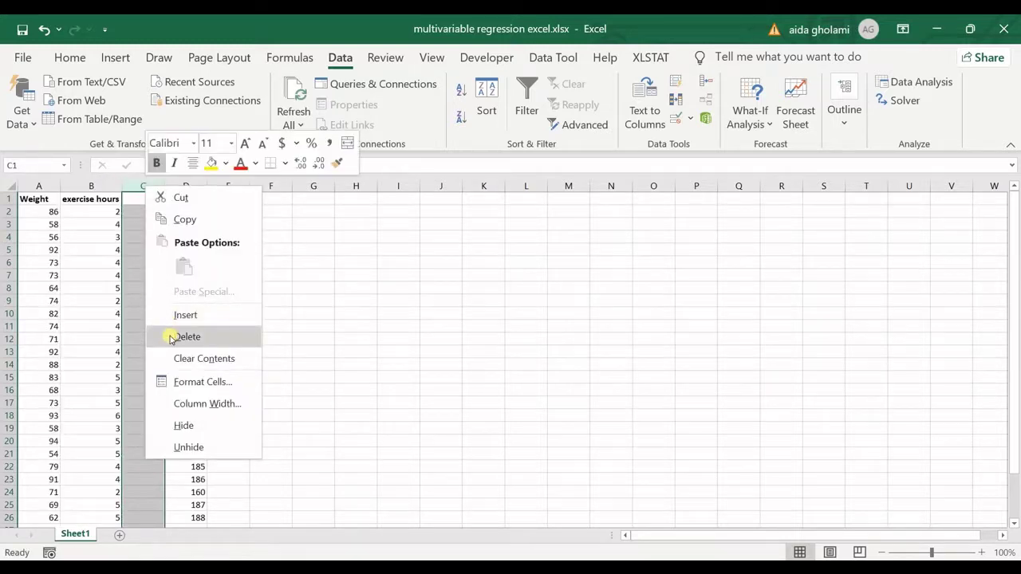
{"action": "left_click", "coordinate": [170, 335]}
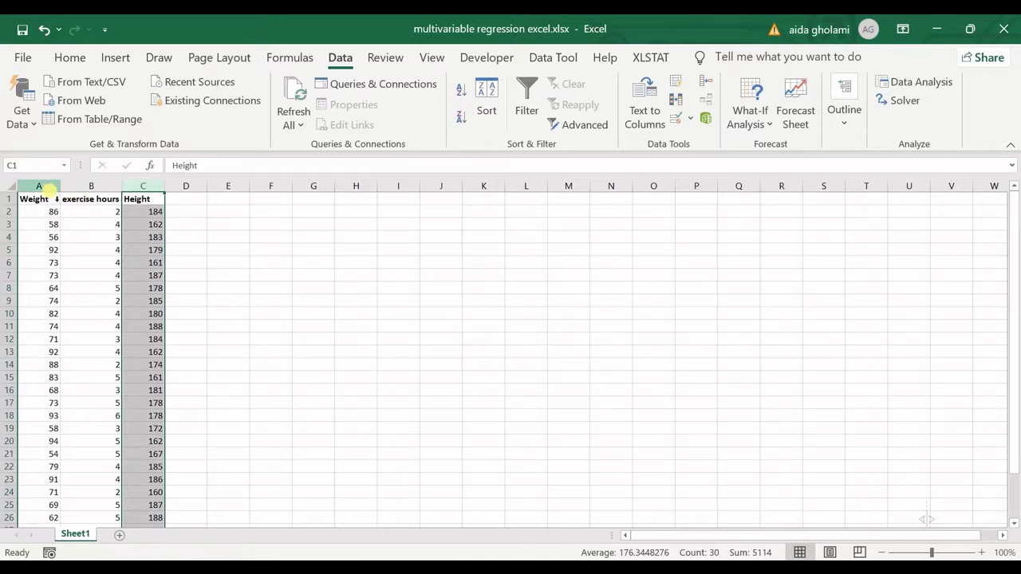
{"action": "left_click", "coordinate": [110, 199]}
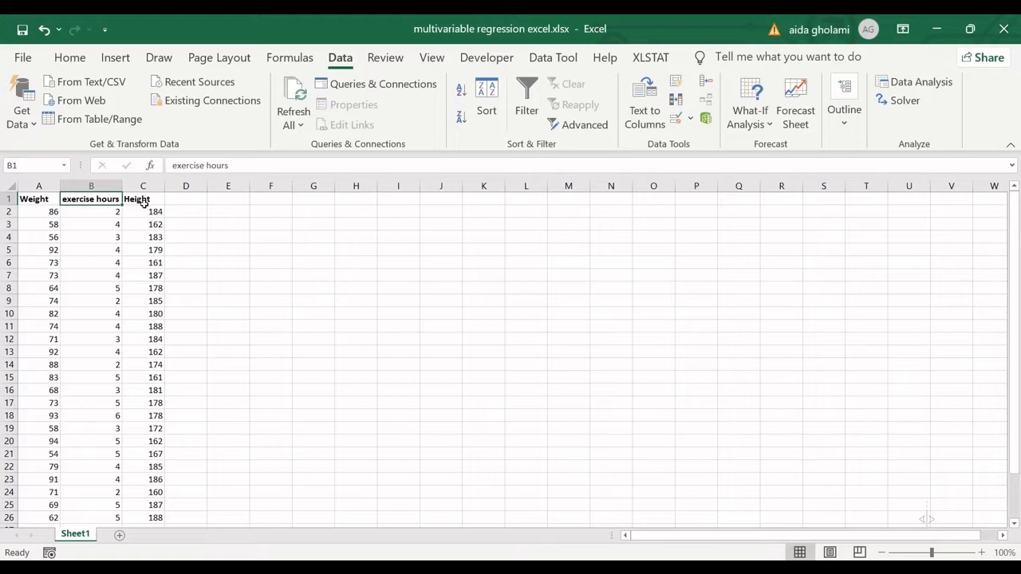
{"action": "left_click", "coordinate": [143, 202]}
{"action": "left_click", "coordinate": [110, 201]}
{"action": "left_click", "coordinate": [144, 203]}
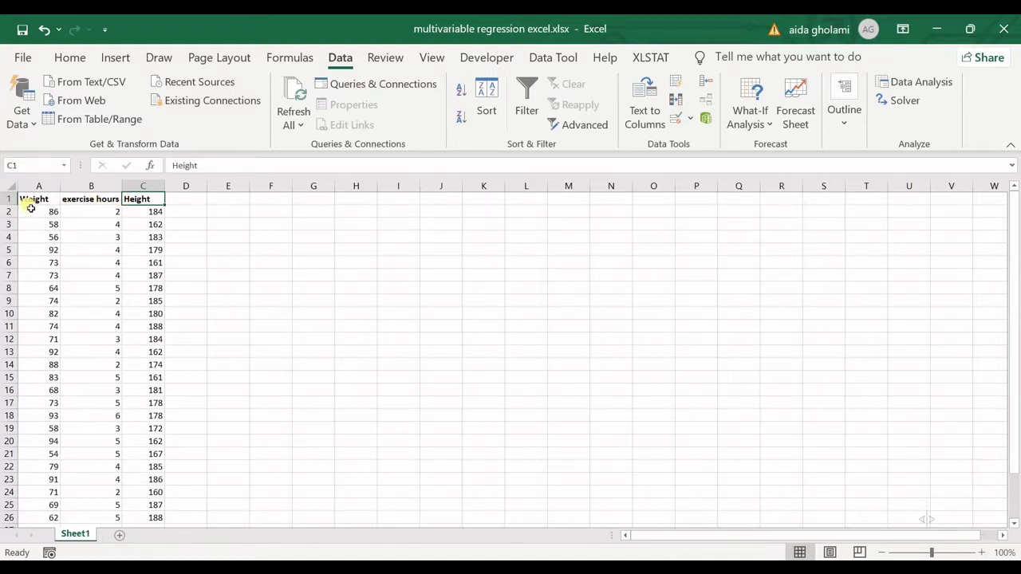
{"action": "left_click", "coordinate": [86, 199], "text": "shift"}
{"action": "left_click", "coordinate": [132, 200]}
Start the Regression data analysis tool and set its Input Y Range to the Weight data, $A$1:$A$30.
{"action": "left_click", "coordinate": [941, 86]}
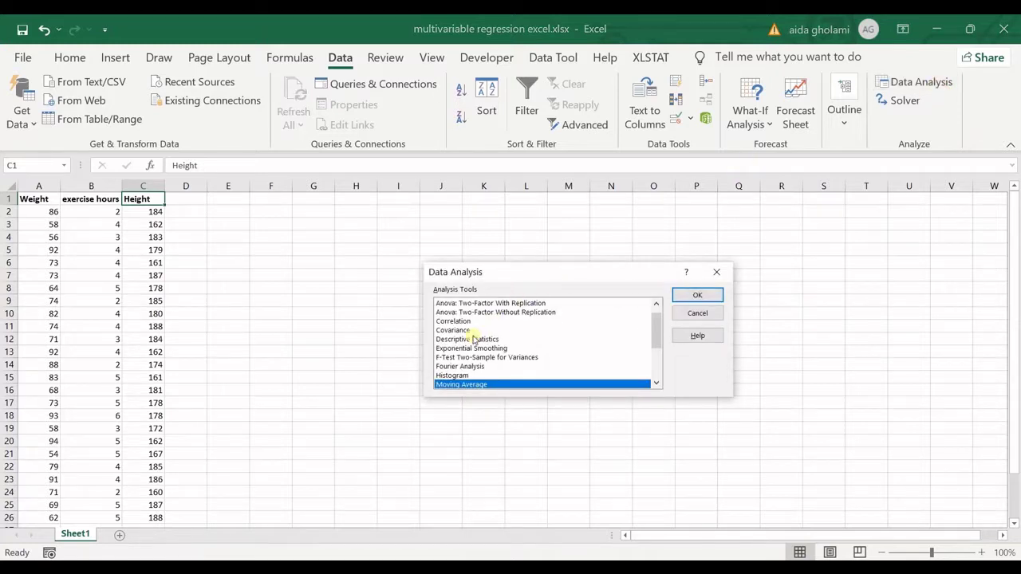
{"action": "scroll", "coordinate": [455, 357], "scroll_direction": "down", "scroll_amount": 2}
{"action": "left_click", "coordinate": [452, 358]}
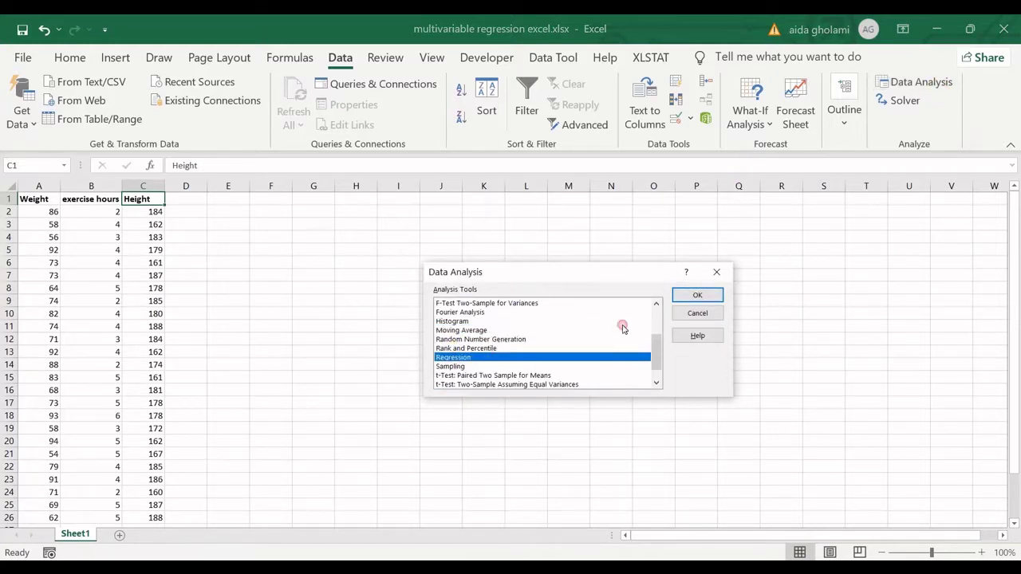
{"action": "left_click", "coordinate": [696, 295]}
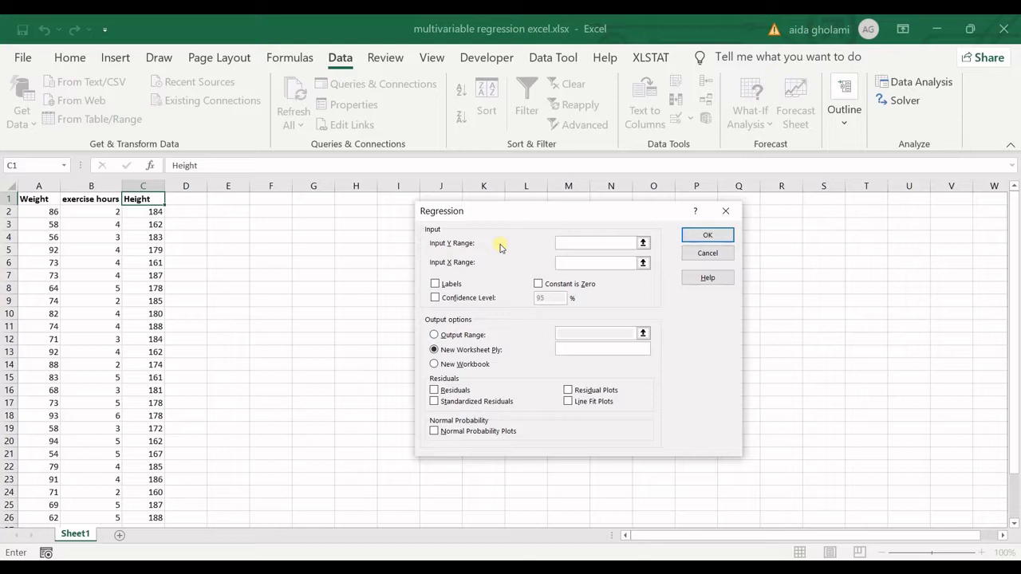
{"action": "left_click", "coordinate": [643, 243]}
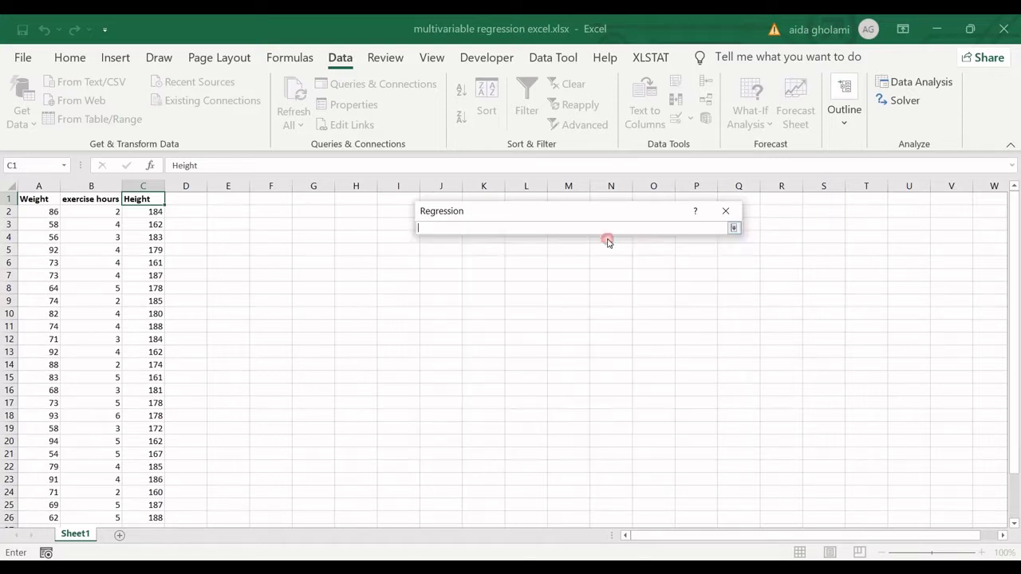
{"action": "left_click_drag", "start_coordinate": [51, 200], "coordinate": [56, 495]}
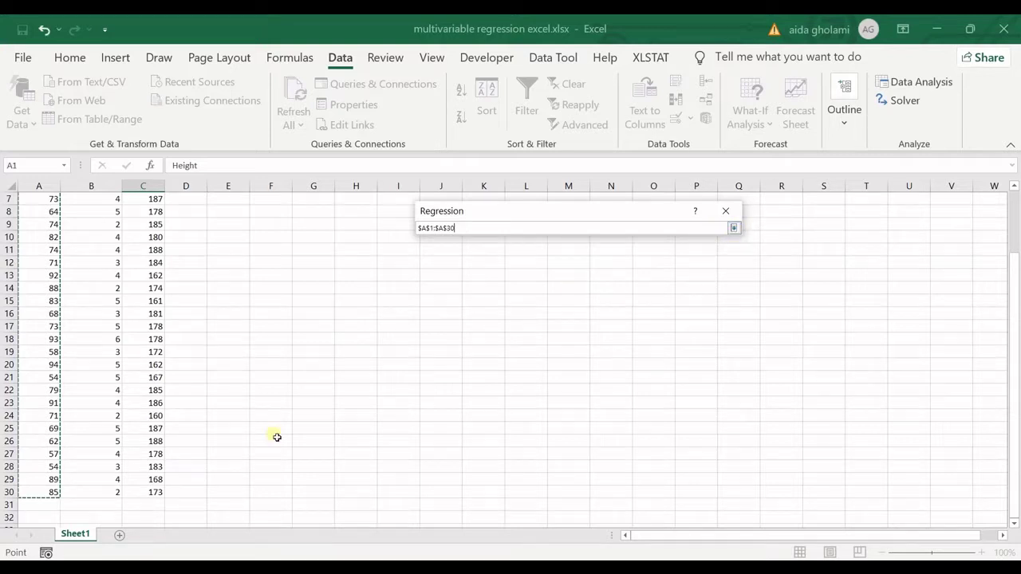
{"action": "left_click", "coordinate": [733, 228]}
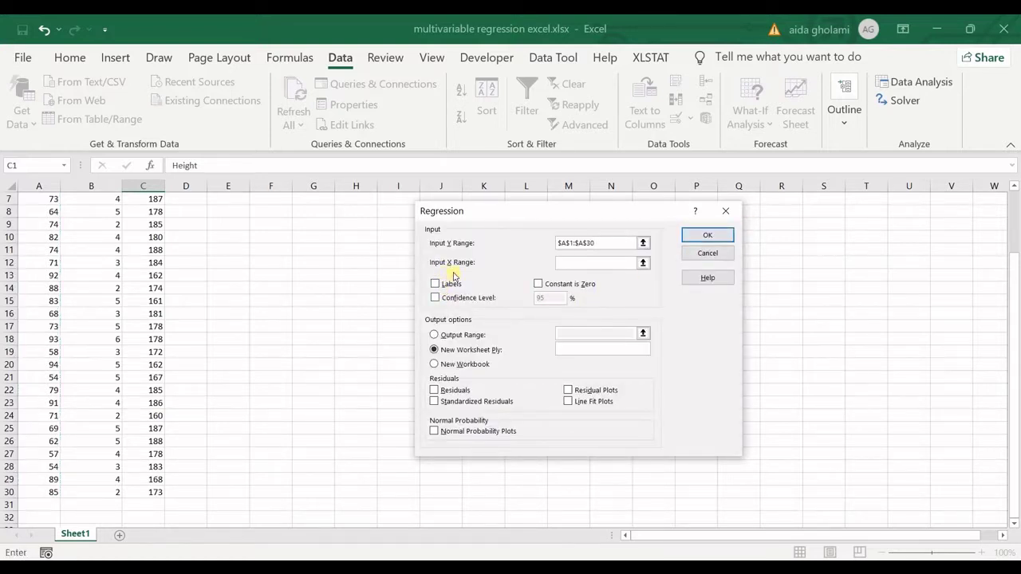
Set the Input X Range to the exercise hours and Height data, $B$1:$C$30, and enable Labels.
{"action": "left_click", "coordinate": [622, 263]}
{"action": "left_click", "coordinate": [643, 262]}
{"action": "scroll", "coordinate": [221, 288], "scroll_direction": "up", "scroll_amount": 2}
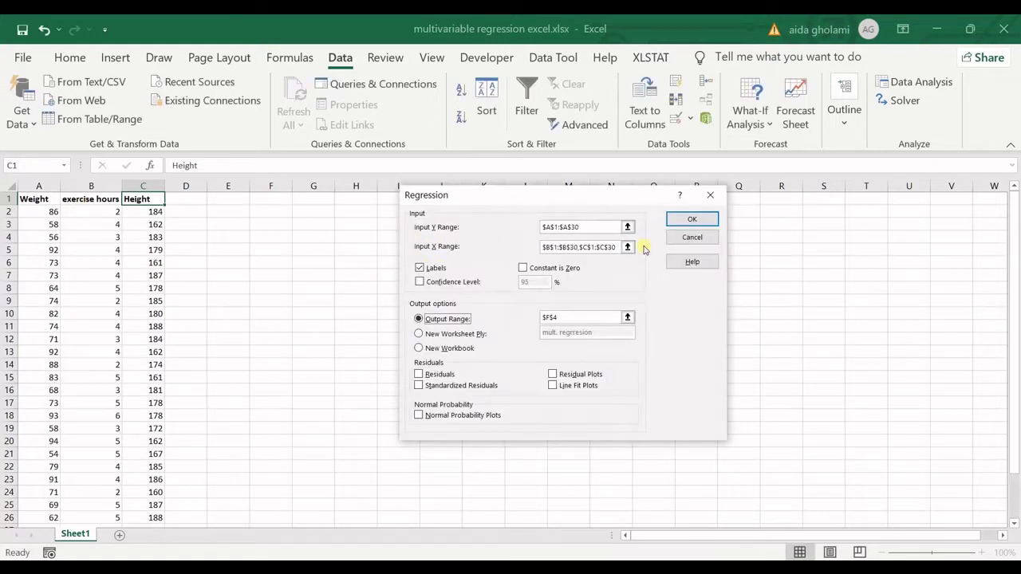
{"action": "left_click", "coordinate": [630, 248]}
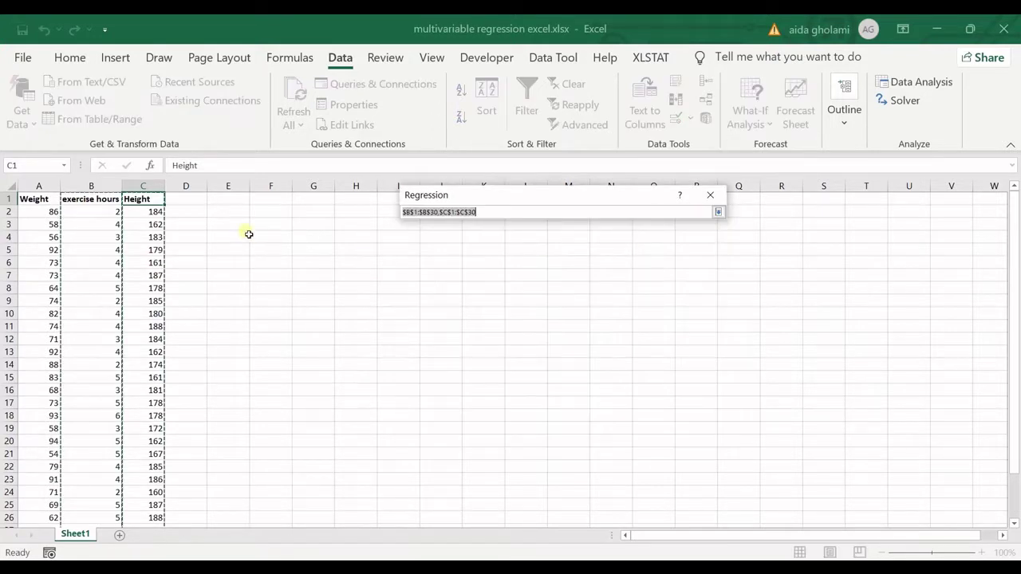
{"action": "left_click", "coordinate": [91, 186]}
{"action": "left_click_drag", "start_coordinate": [91, 201], "coordinate": [148, 511]}
{"action": "scroll", "coordinate": [153, 443], "scroll_direction": "up", "scroll_amount": 2}
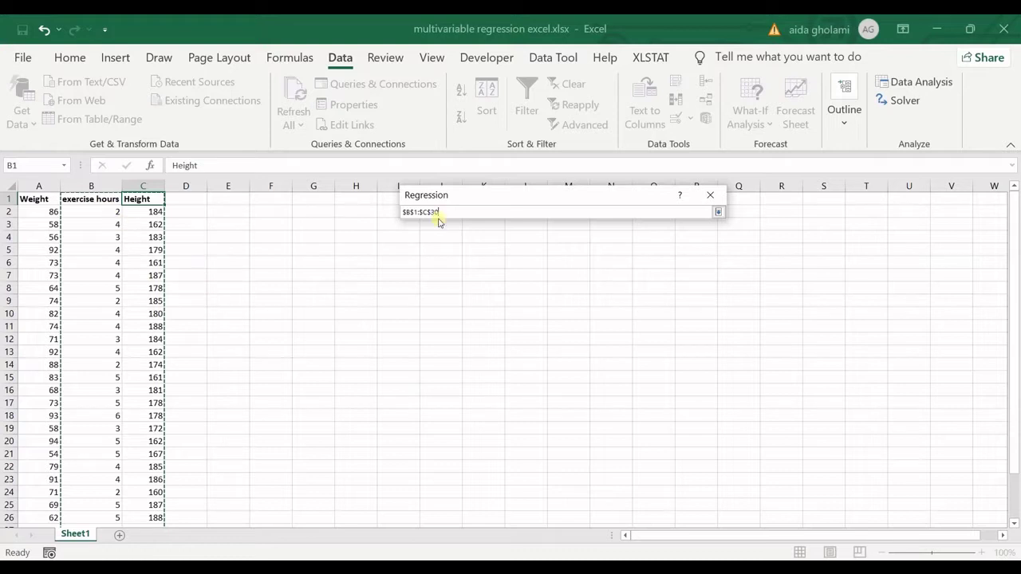
{"action": "left_click", "coordinate": [718, 212]}
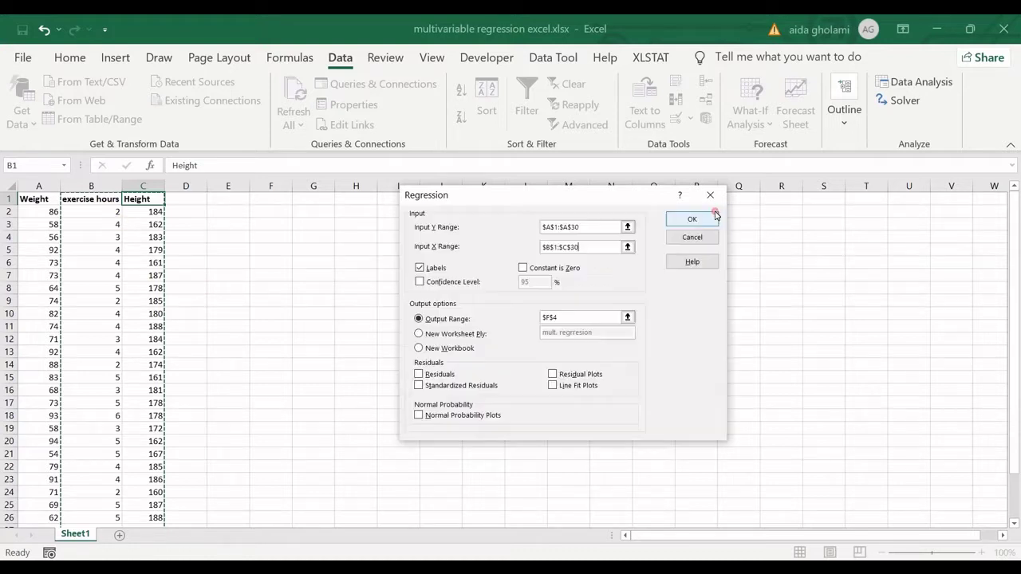
{"action": "left_click", "coordinate": [446, 286]}
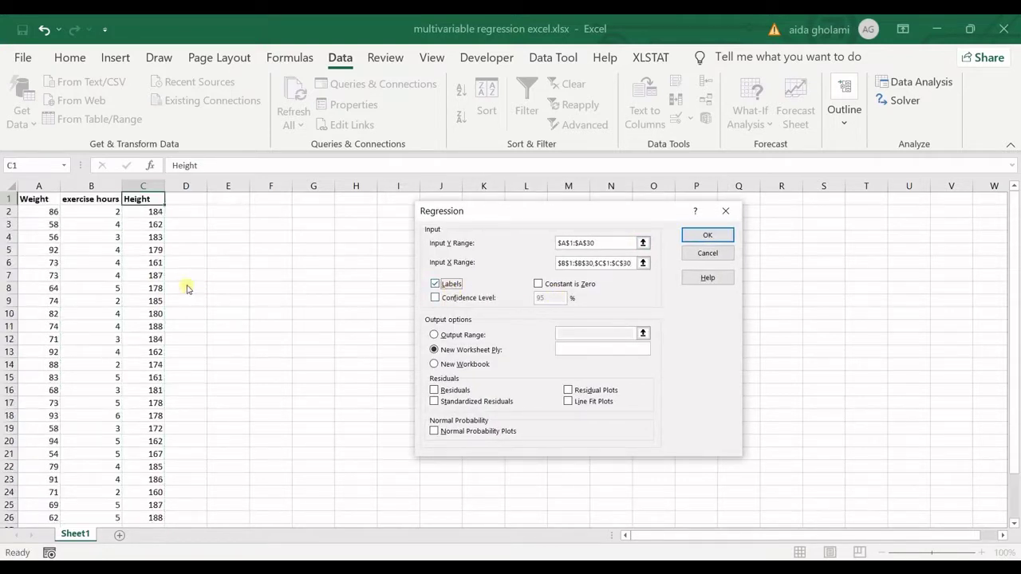
{"action": "scroll", "coordinate": [188, 289], "scroll_direction": "up", "scroll_amount": 2}
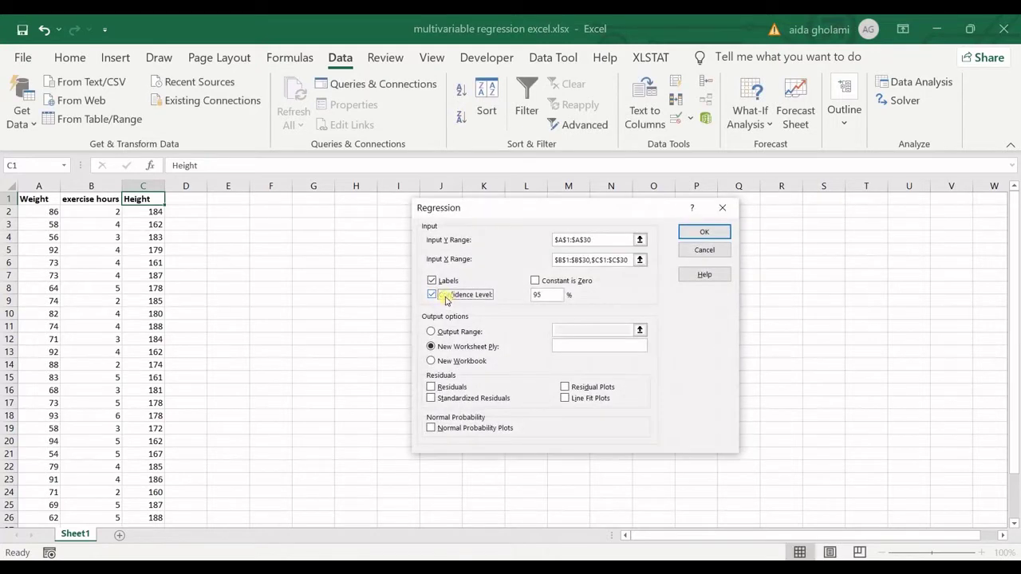
{"action": "left_click", "coordinate": [431, 295]}
{"action": "type", "text": "5"}
{"action": "left_click", "coordinate": [431, 294]}
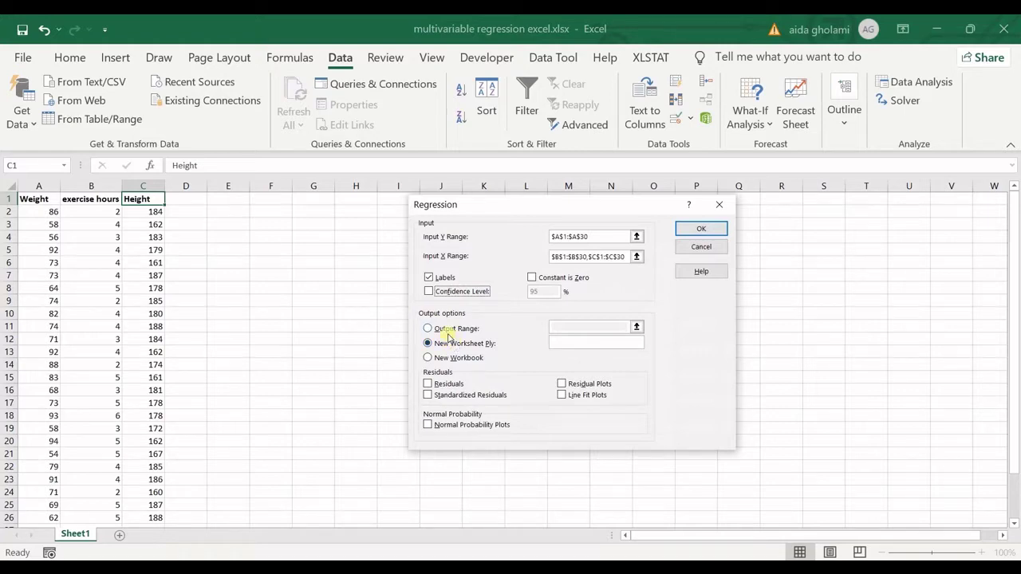
Choose Output Range for the regression results and set it to cell $F$4.
{"action": "left_click", "coordinate": [447, 335]}
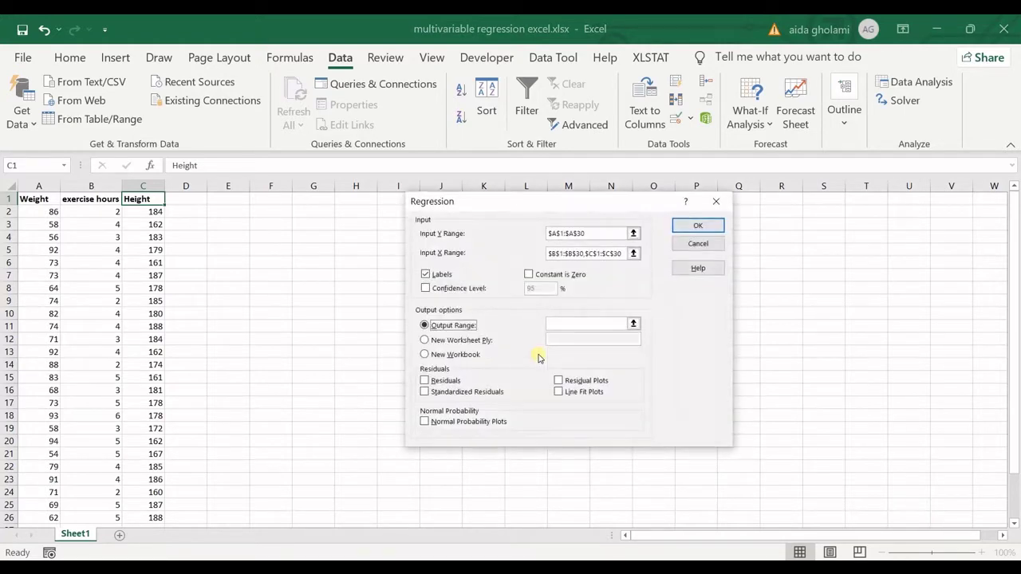
{"action": "left_click", "coordinate": [635, 327]}
{"action": "left_click", "coordinate": [262, 240]}
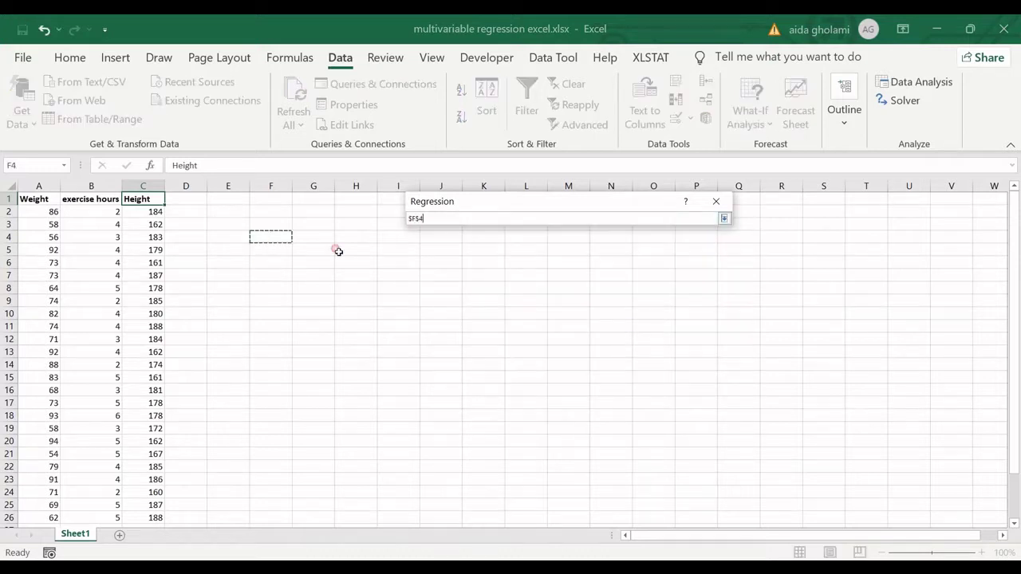
{"action": "left_click", "coordinate": [724, 217]}
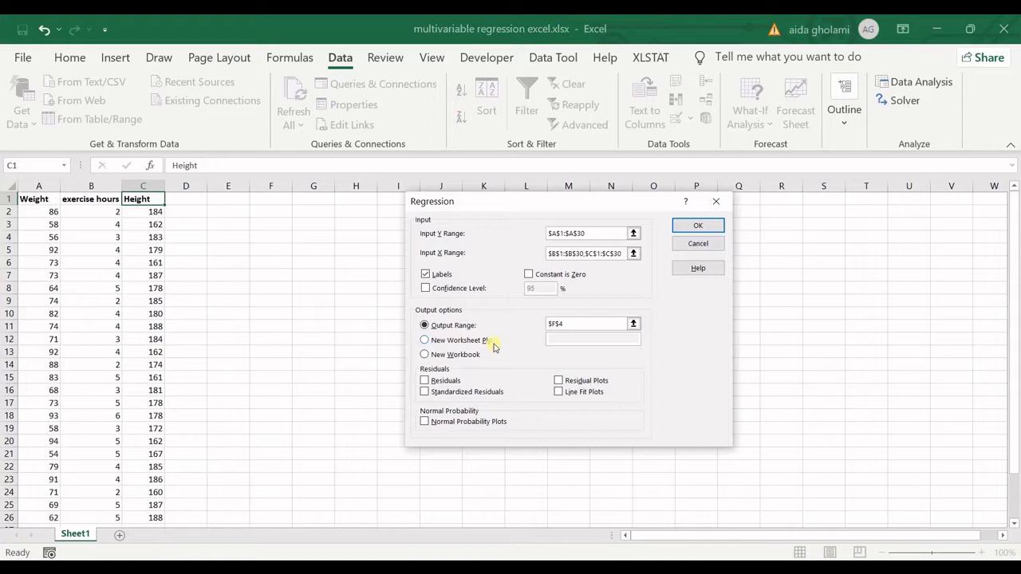
{"action": "left_click", "coordinate": [436, 344]}
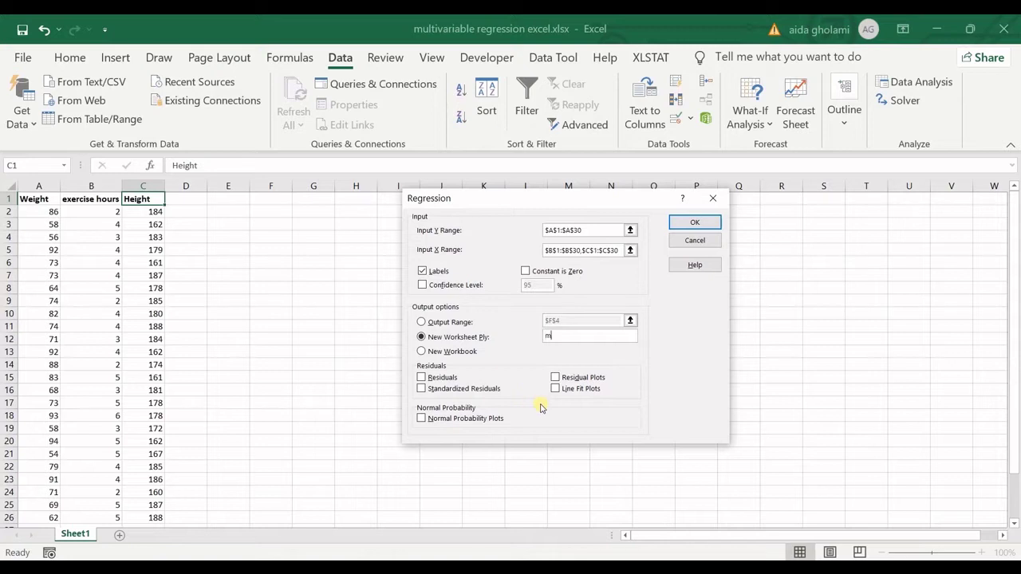
{"action": "type", "text": "mult. regrresion"}
{"action": "left_click", "coordinate": [420, 326]}
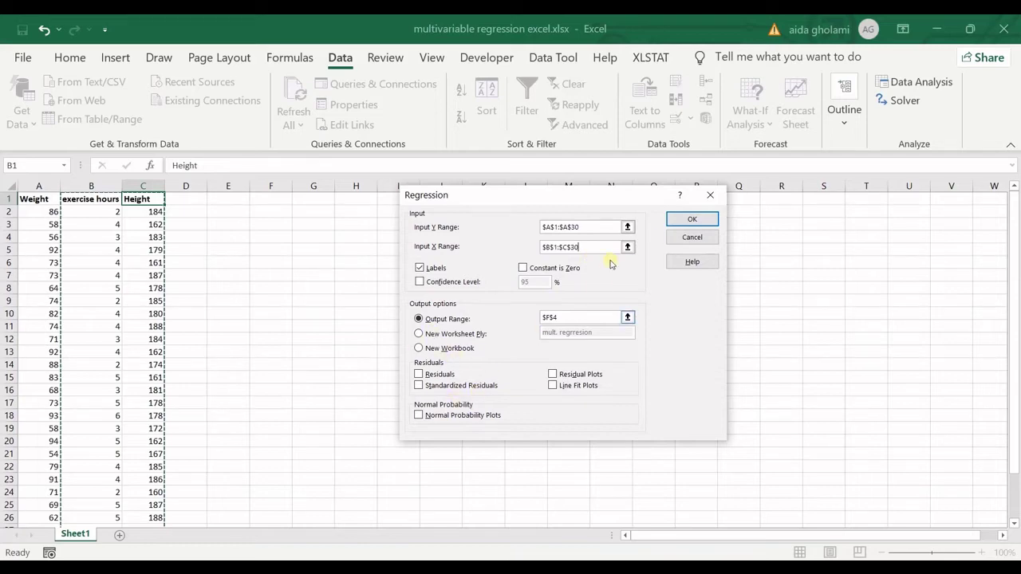
Run the regression and autofit columns F and G of the summary output to their contents.
{"action": "left_click", "coordinate": [679, 220]}
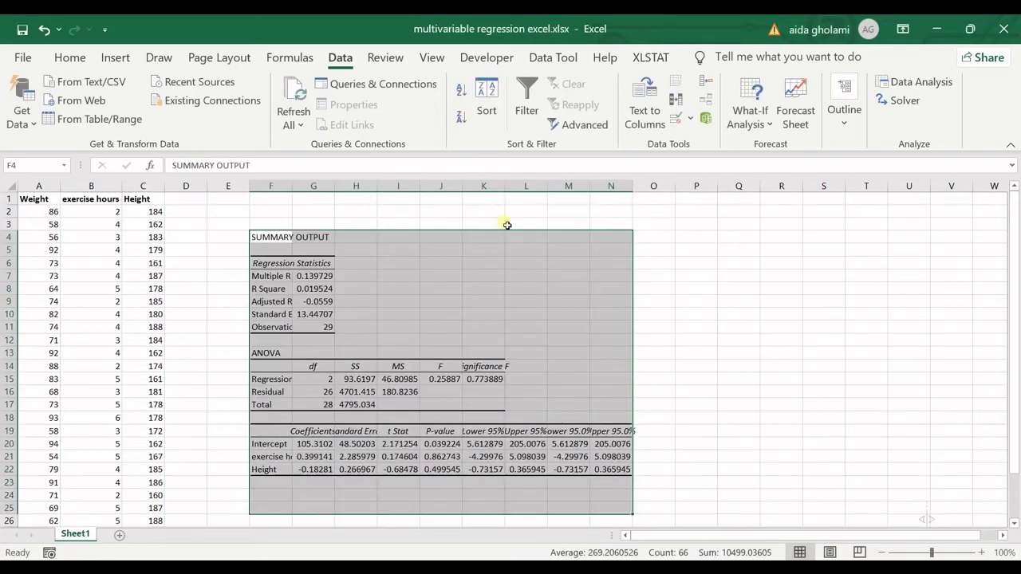
{"action": "double_click", "coordinate": [292, 185]}
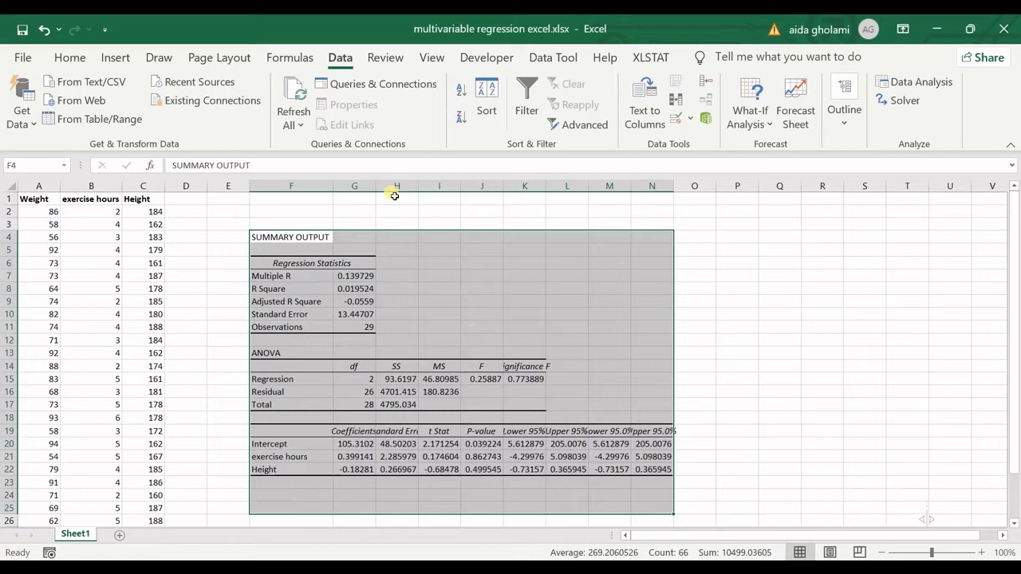
{"action": "double_click", "coordinate": [375, 186]}
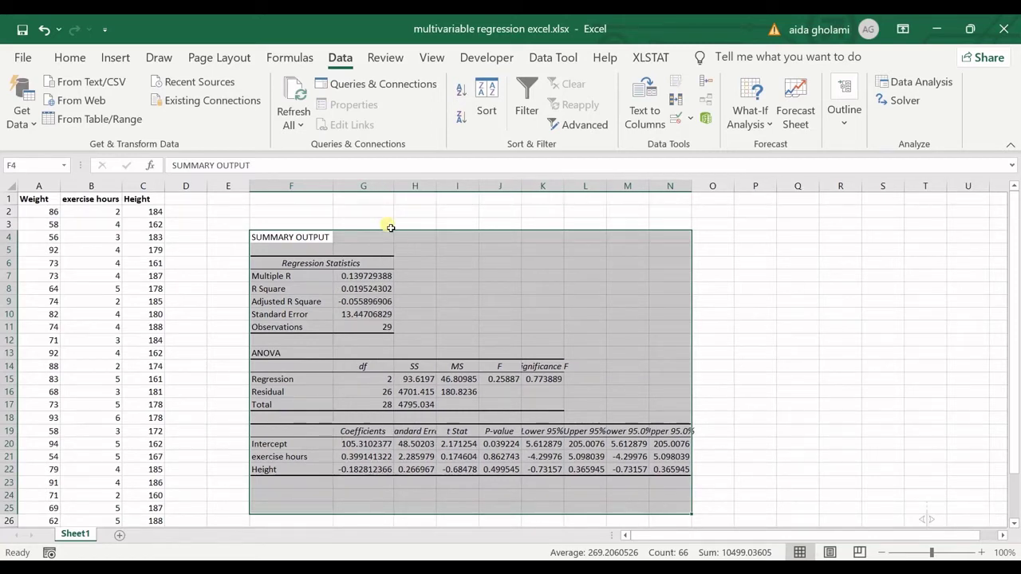
{"action": "left_click", "coordinate": [371, 303]}
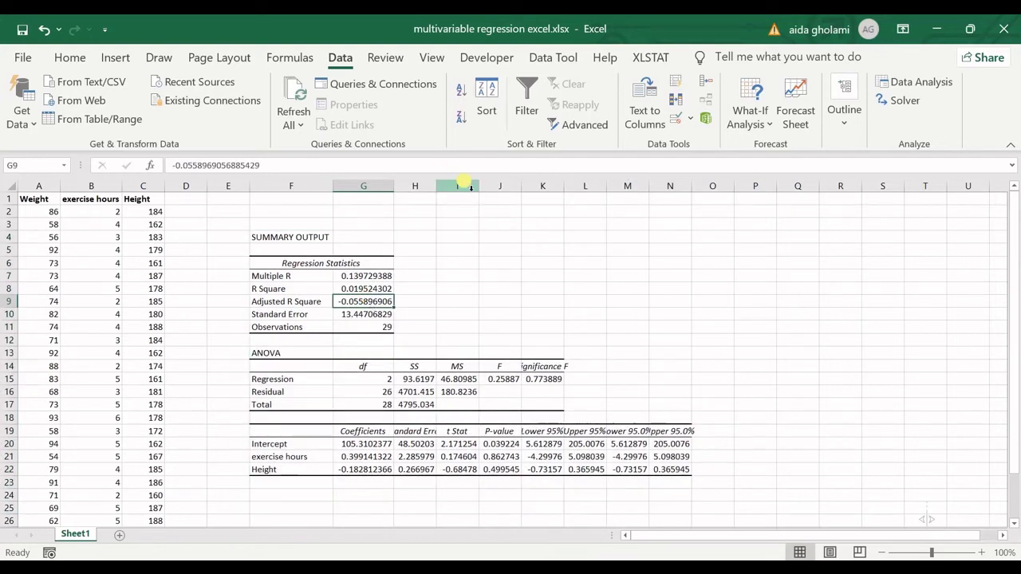
Examine Multiple R and R Square in the regression statistics, and the coefficients table for Intercept, exercise hours and Height.
{"action": "left_click", "coordinate": [414, 291]}
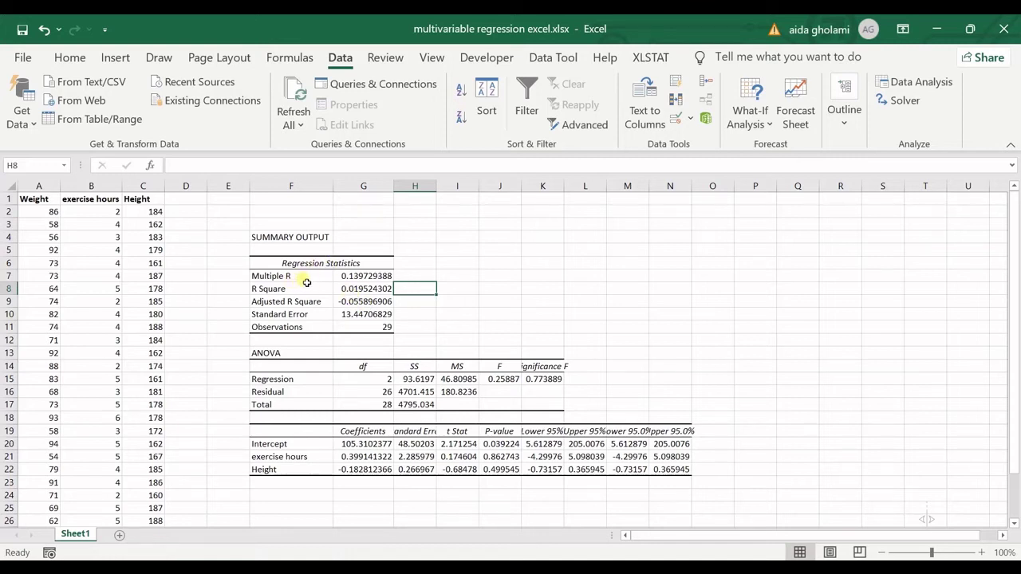
{"action": "left_click_drag", "start_coordinate": [275, 278], "coordinate": [371, 280]}
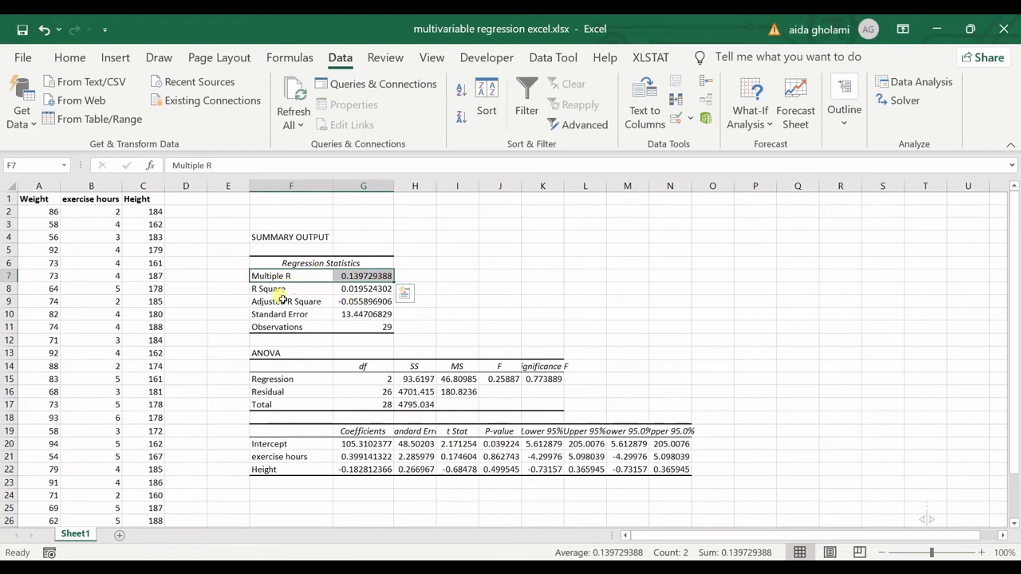
{"action": "left_click_drag", "start_coordinate": [277, 293], "coordinate": [388, 289]}
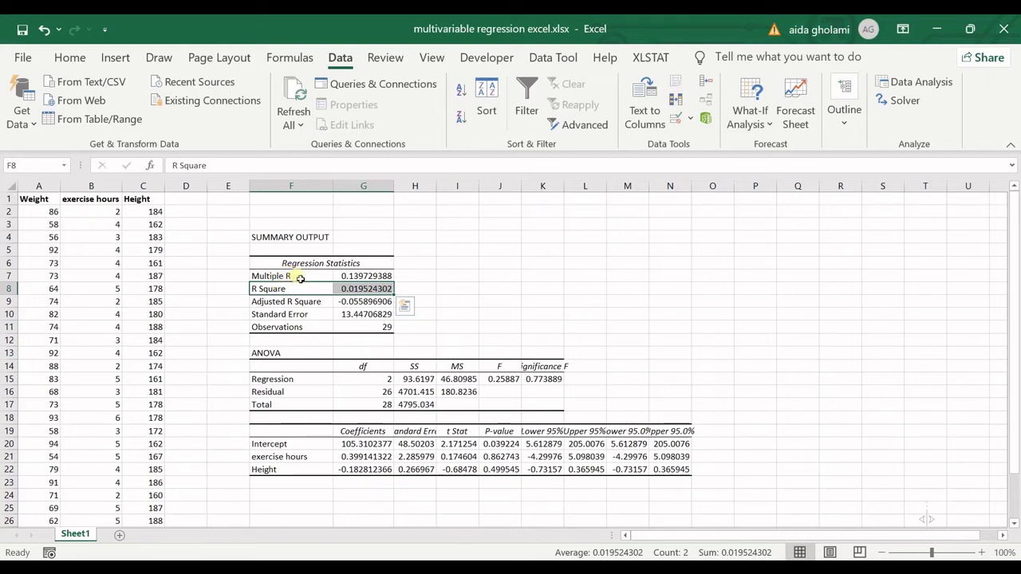
{"action": "left_click_drag", "start_coordinate": [279, 275], "coordinate": [360, 280]}
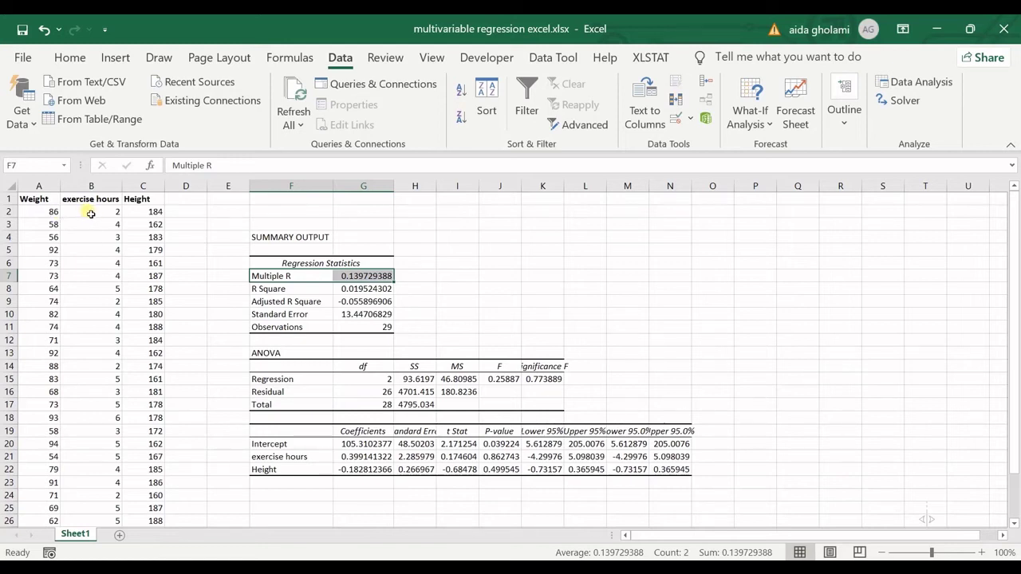
{"action": "left_click_drag", "start_coordinate": [286, 291], "coordinate": [367, 292]}
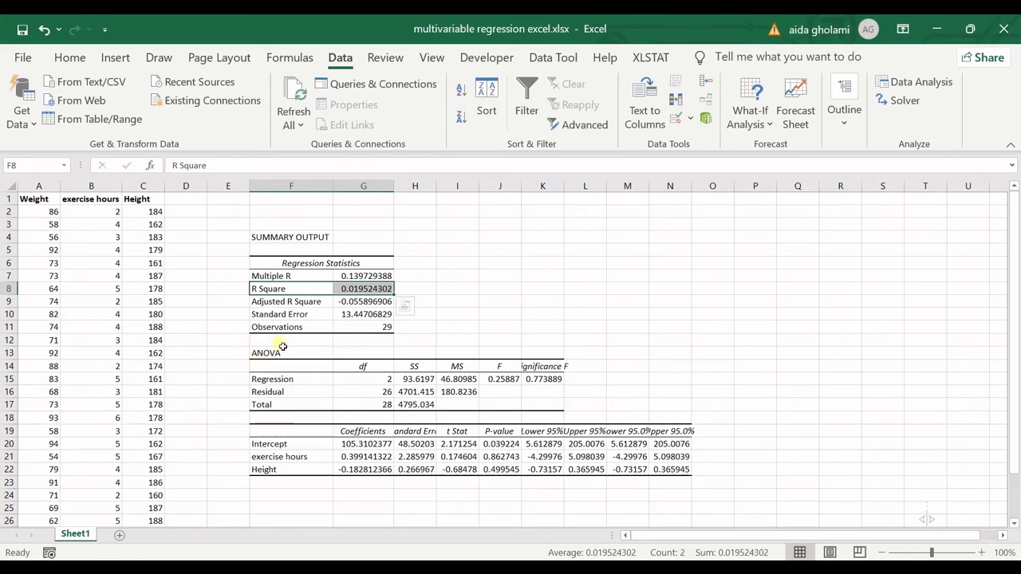
{"action": "scroll", "coordinate": [498, 309], "scroll_direction": "down", "scroll_amount": 1}
{"action": "scroll", "coordinate": [498, 308], "scroll_direction": "down", "scroll_amount": 3}
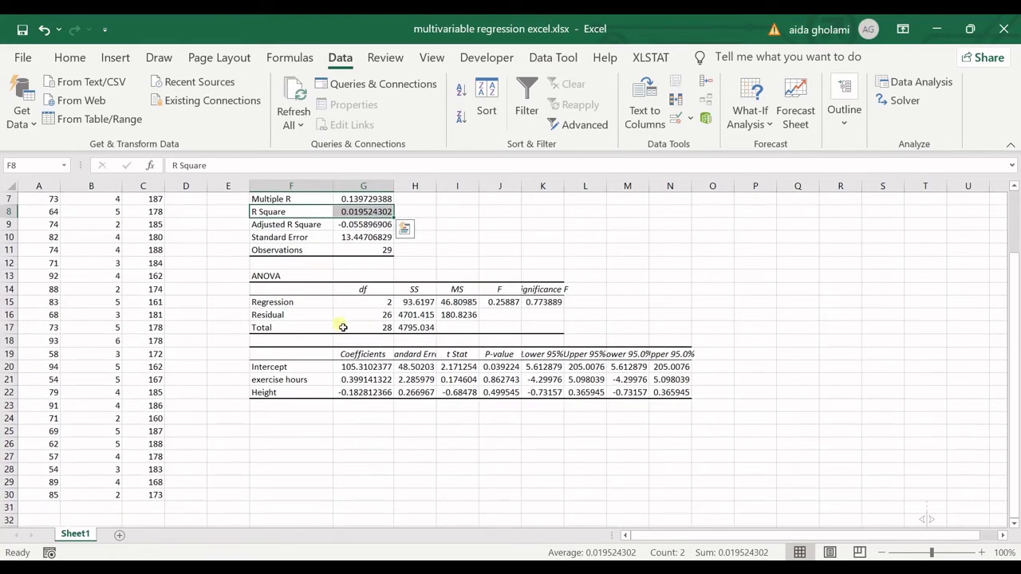
{"action": "left_click", "coordinate": [270, 307]}
{"action": "left_click_drag", "start_coordinate": [269, 314], "coordinate": [678, 355]}
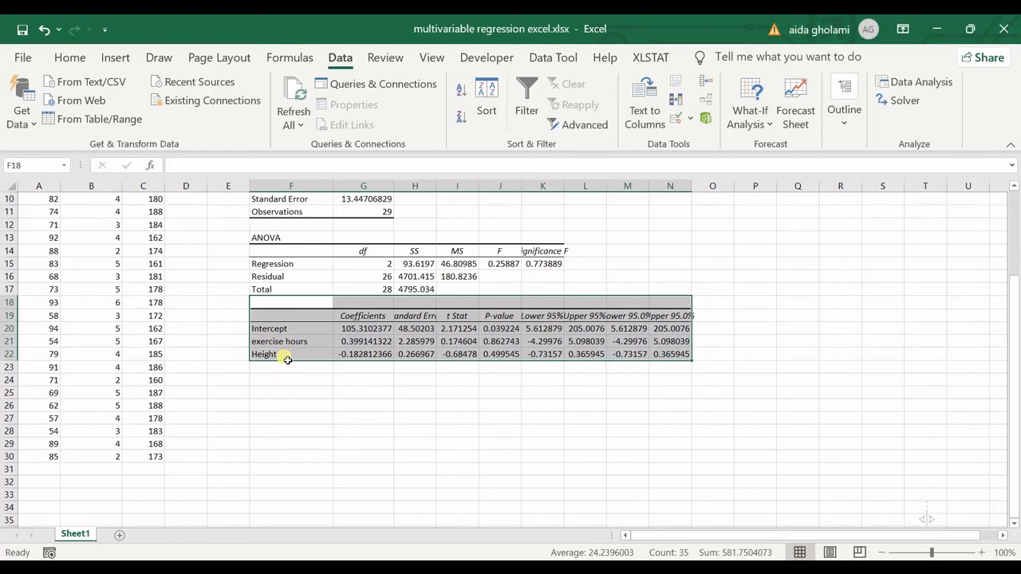
{"action": "left_click", "coordinate": [283, 359]}
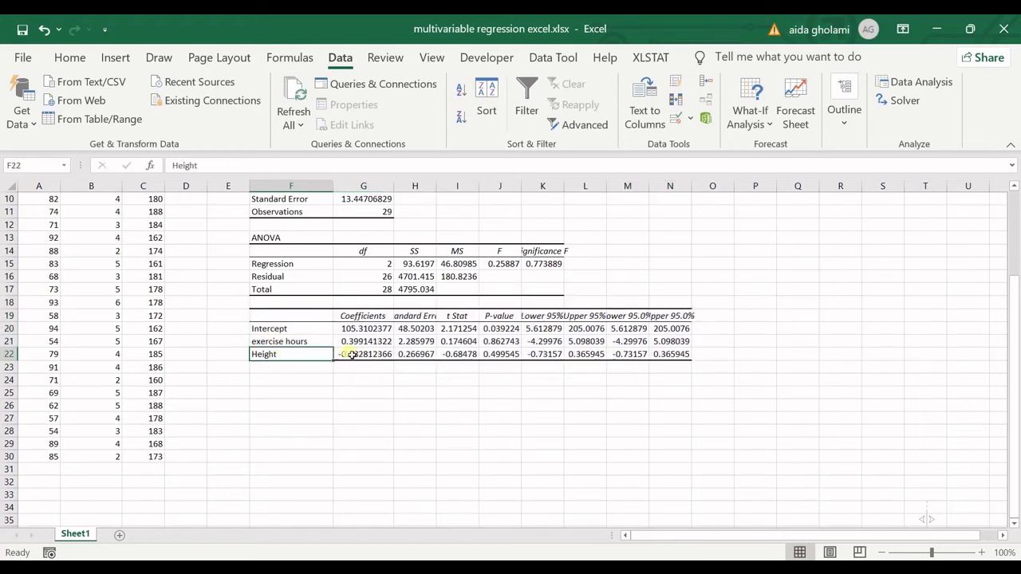
{"action": "left_click", "coordinate": [354, 320]}
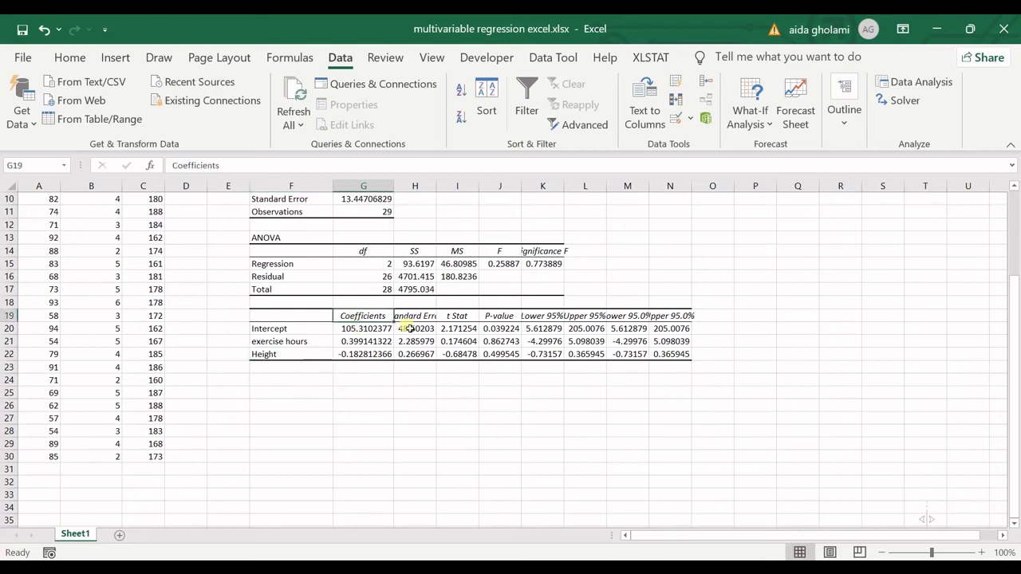
Autofit columns H and K so the Standard Error, Significance F and Lower 95% headings fit.
{"action": "double_click", "coordinate": [436, 186]}
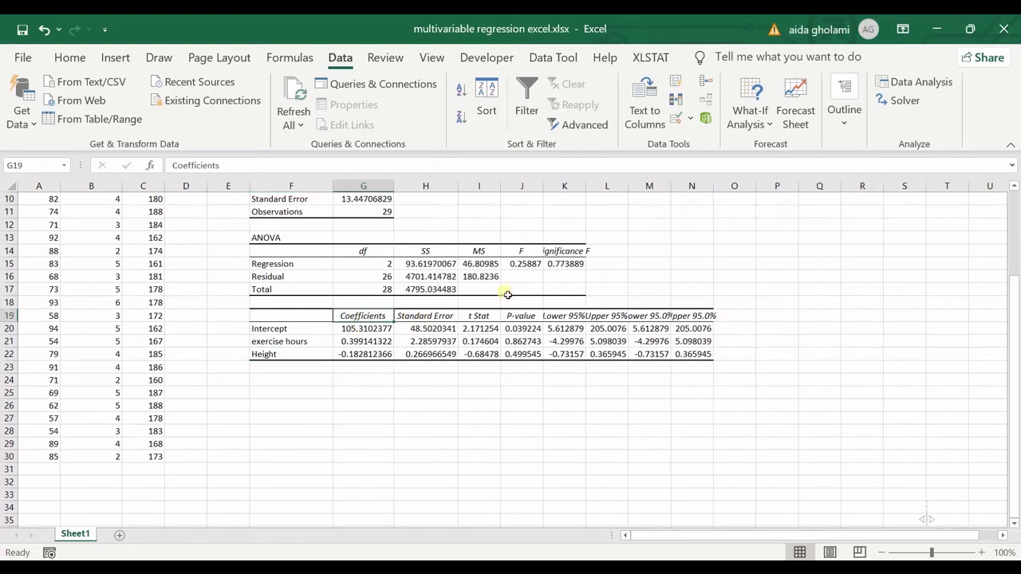
{"action": "double_click", "coordinate": [590, 190]}
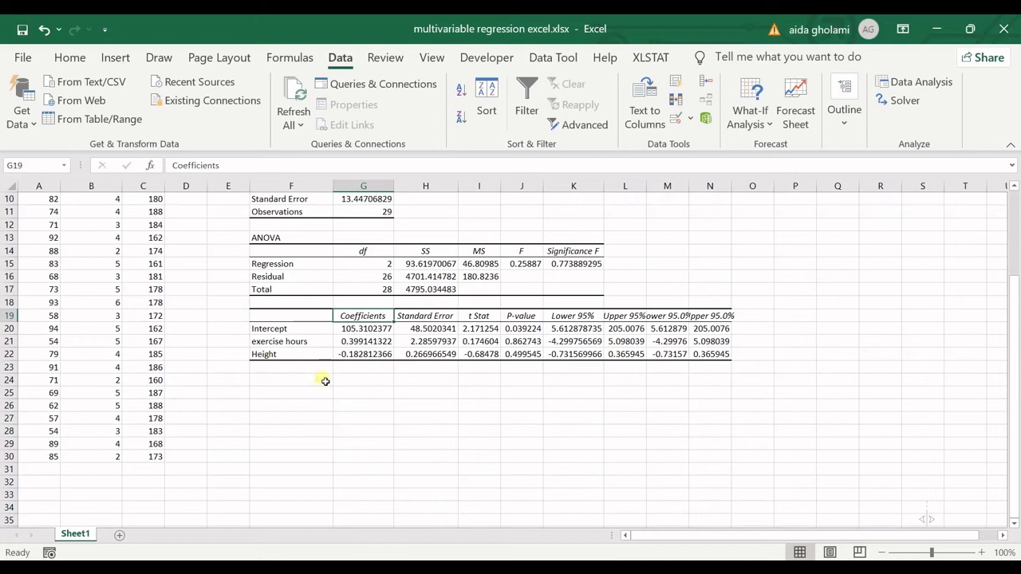
{"action": "left_click", "coordinate": [289, 328]}
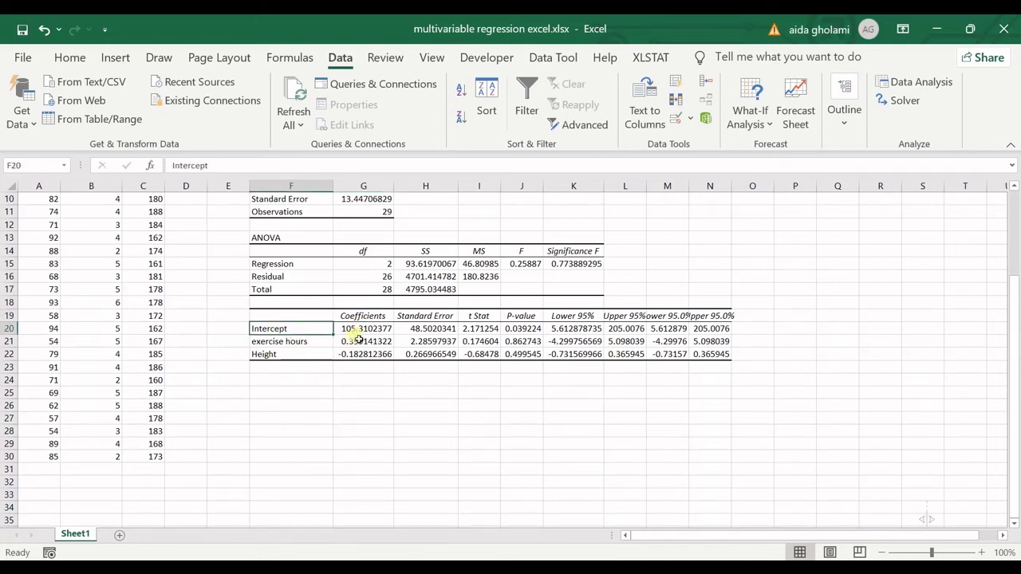
With the black drawing pen, handwrite "y = 105.31" on the sheet below the coefficients table.
{"action": "left_click", "coordinate": [68, 59]}
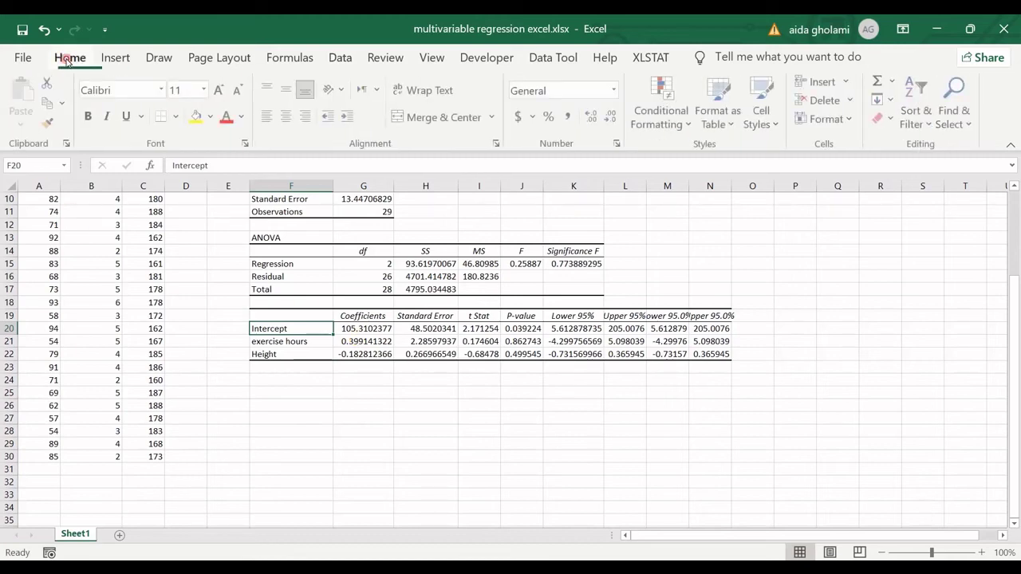
{"action": "left_click", "coordinate": [159, 57]}
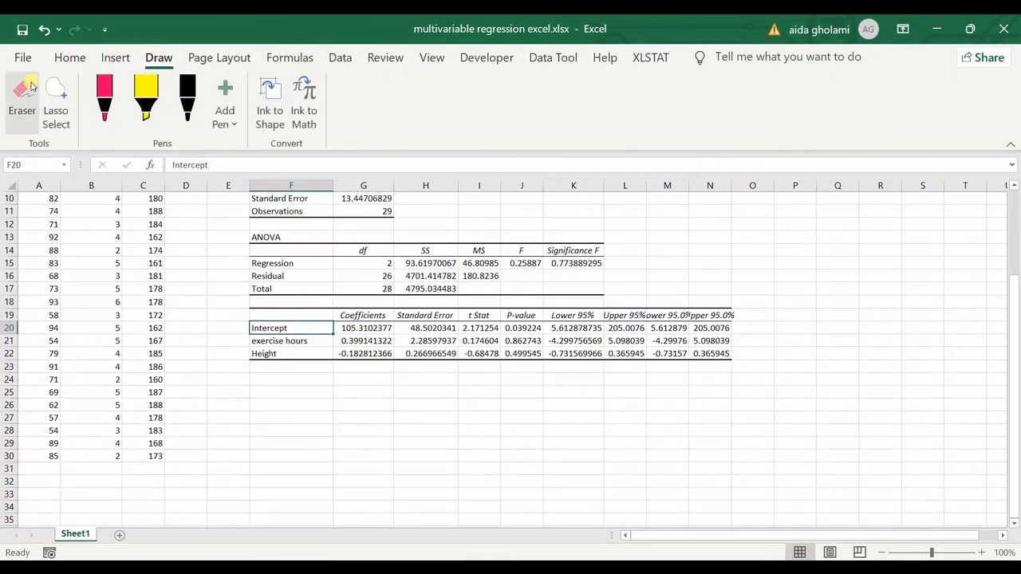
{"action": "left_click", "coordinate": [184, 99]}
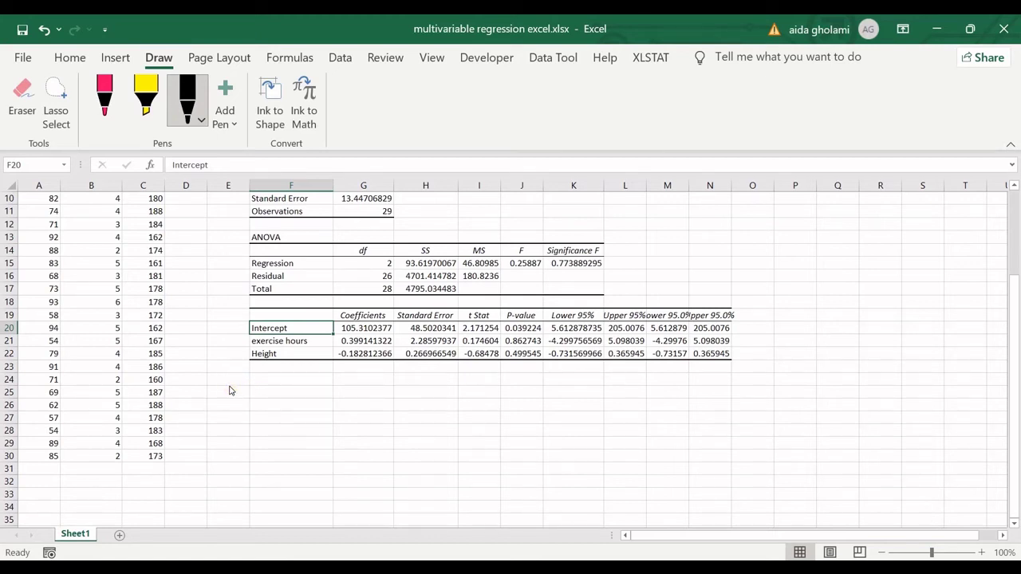
{"action": "mouse_move", "coordinate": [229, 387]}
{"action": "left_mouse_down"}
{"action": "mouse_move", "coordinate": [243, 416]}
{"action": "mouse_move", "coordinate": [218, 452]}
{"action": "left_mouse_up"}
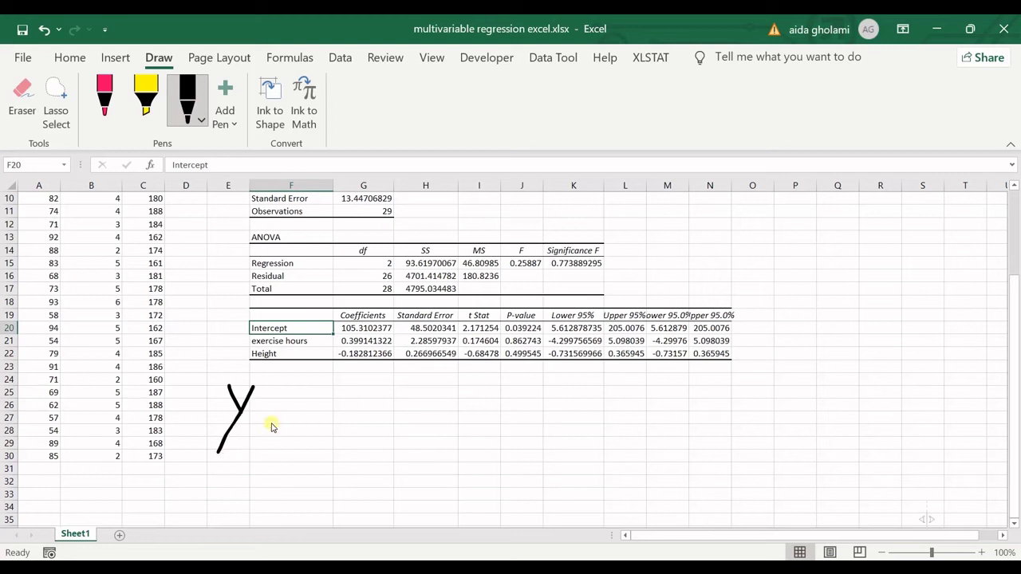
{"action": "mouse_move", "coordinate": [270, 423]}
{"action": "left_mouse_down"}
{"action": "mouse_move", "coordinate": [301, 422]}
{"action": "mouse_move", "coordinate": [302, 411]}
{"action": "mouse_move", "coordinate": [322, 423]}
{"action": "mouse_move", "coordinate": [352, 409]}
{"action": "mouse_move", "coordinate": [368, 422]}
{"action": "left_mouse_up"}
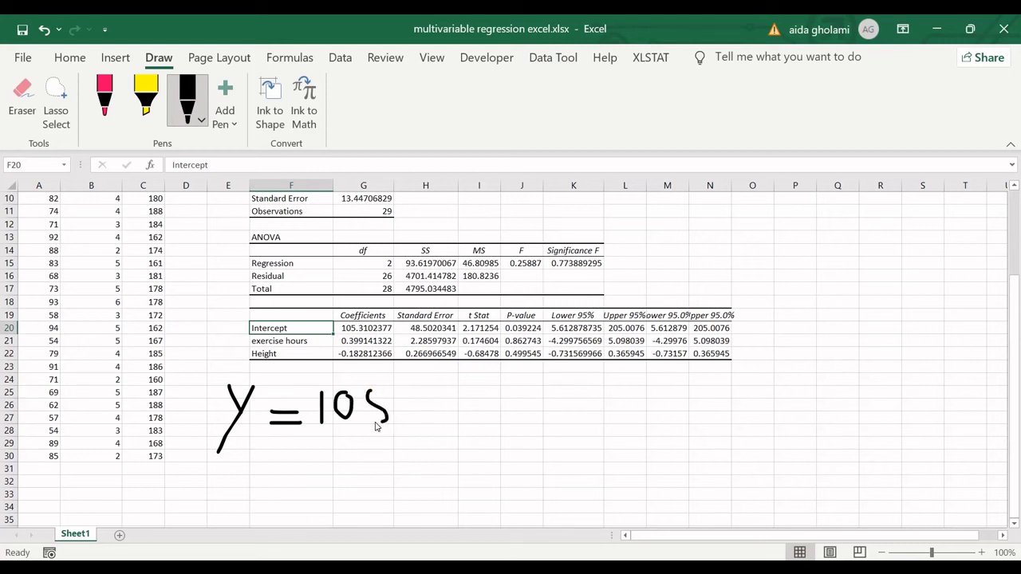
{"action": "mouse_move", "coordinate": [368, 386]}
{"action": "left_mouse_down"}
{"action": "mouse_move", "coordinate": [439, 407]}
{"action": "mouse_move", "coordinate": [416, 416]}
{"action": "left_mouse_up"}
{"action": "left_click", "coordinate": [399, 421]}
{"action": "left_click_drag", "start_coordinate": [451, 377], "coordinate": [457, 423]}
{"action": "left_click", "coordinate": [399, 421]}
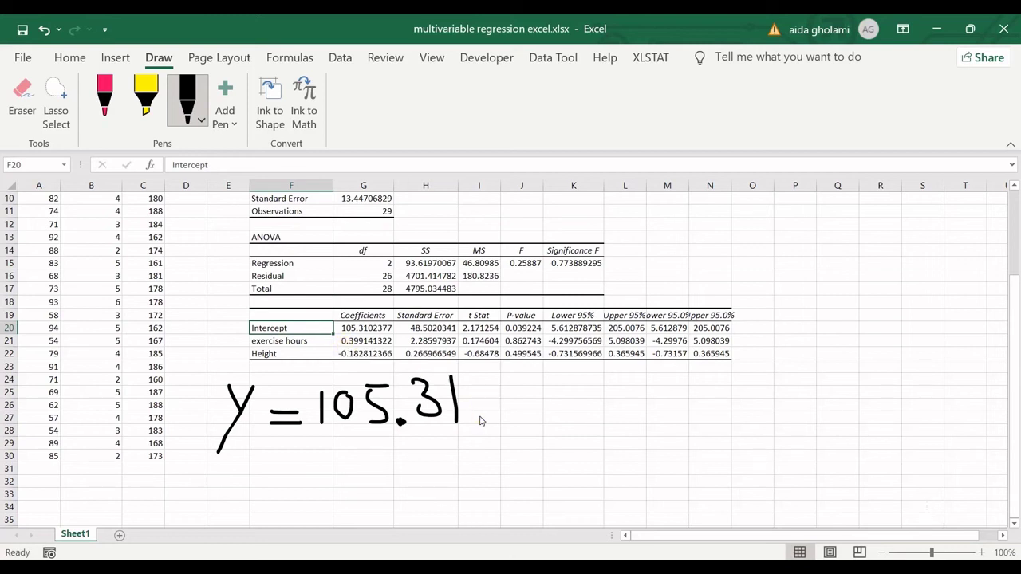
Continue the handwritten regression equation with the exercise hours term "+ 0.39x₁".
{"action": "mouse_move", "coordinate": [478, 416]}
{"action": "left_mouse_down"}
{"action": "mouse_move", "coordinate": [515, 413]}
{"action": "mouse_move", "coordinate": [492, 423]}
{"action": "mouse_move", "coordinate": [494, 439]}
{"action": "left_mouse_up"}
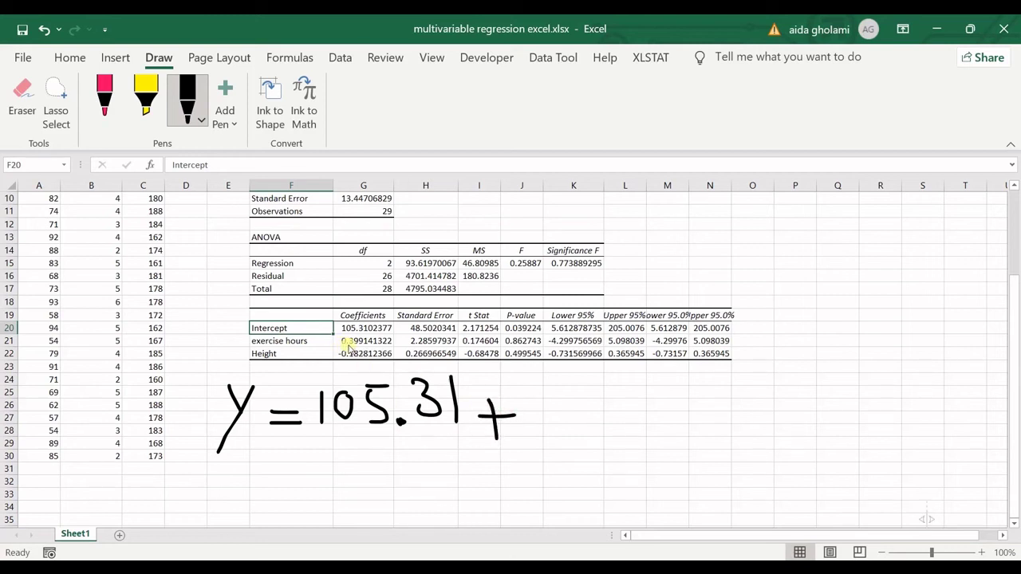
{"action": "mouse_move", "coordinate": [547, 391]}
{"action": "left_mouse_down"}
{"action": "mouse_move", "coordinate": [536, 396]}
{"action": "mouse_move", "coordinate": [542, 413]}
{"action": "mouse_move", "coordinate": [548, 394]}
{"action": "mouse_move", "coordinate": [584, 397]}
{"action": "mouse_move", "coordinate": [574, 410]}
{"action": "left_mouse_up"}
{"action": "left_click", "coordinate": [560, 413]}
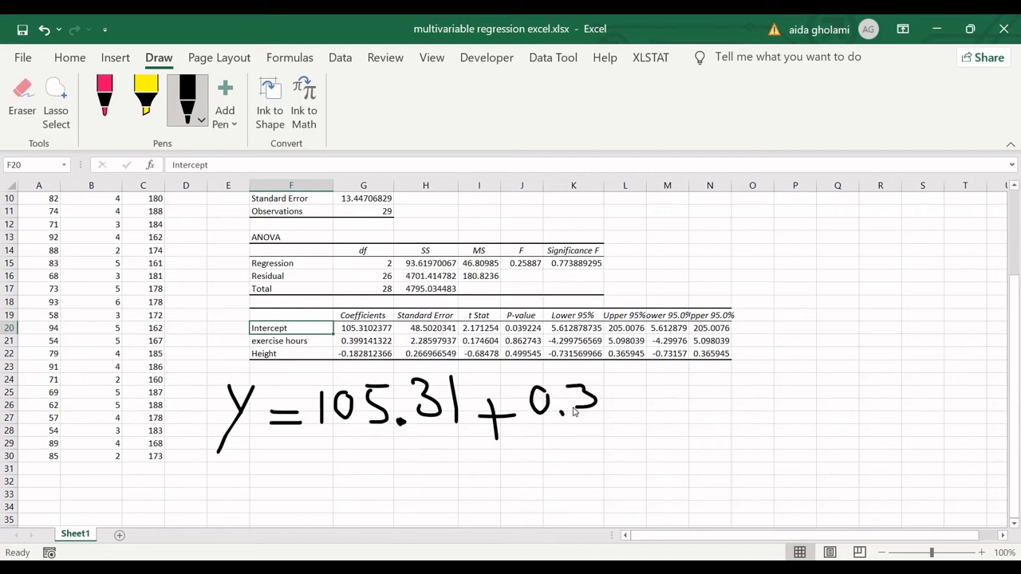
{"action": "left_click_drag", "start_coordinate": [625, 380], "coordinate": [630, 418]}
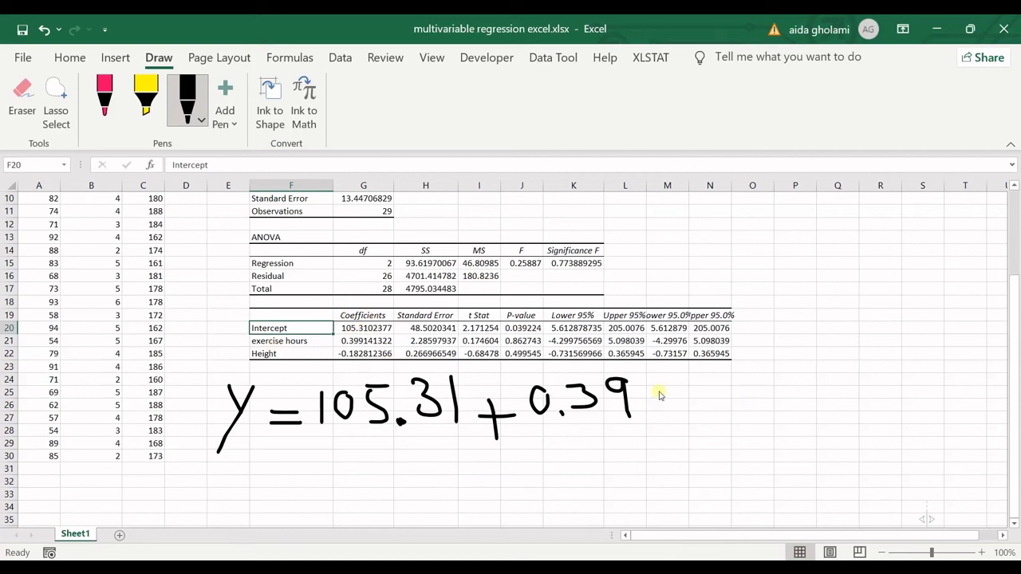
{"action": "left_click_drag", "start_coordinate": [645, 390], "coordinate": [655, 417]}
{"action": "mouse_move", "coordinate": [679, 379]}
{"action": "left_mouse_down"}
{"action": "mouse_move", "coordinate": [676, 409]}
{"action": "mouse_move", "coordinate": [701, 434]}
{"action": "left_mouse_up"}
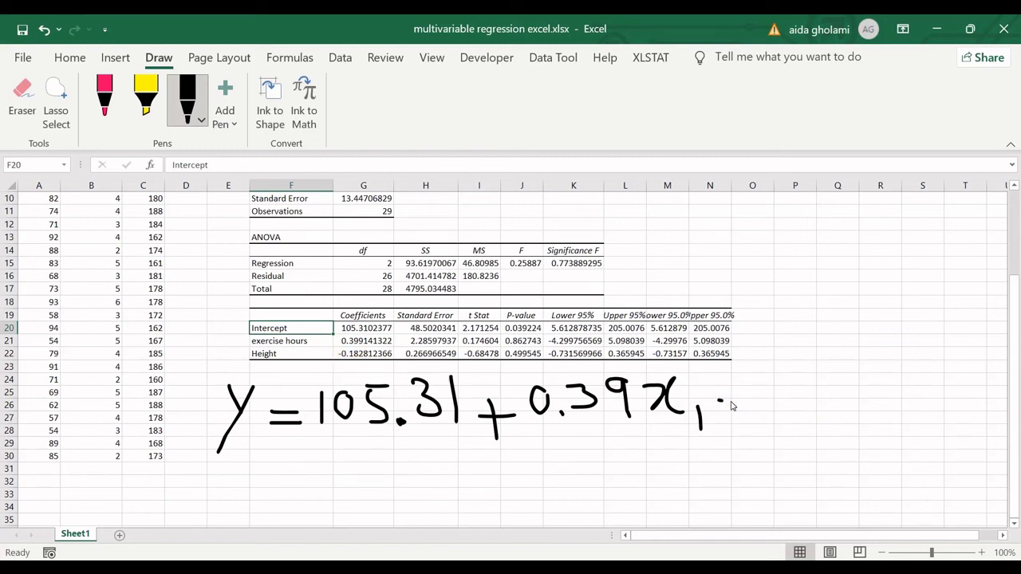
Complete the handwritten equation with the Height term "− 0.18x₂" and select cell F30 below it.
{"action": "left_click_drag", "start_coordinate": [717, 402], "coordinate": [762, 404]}
{"action": "mouse_move", "coordinate": [776, 391]}
{"action": "left_mouse_down"}
{"action": "mouse_move", "coordinate": [775, 382]}
{"action": "mouse_move", "coordinate": [816, 394]}
{"action": "mouse_move", "coordinate": [848, 387]}
{"action": "mouse_move", "coordinate": [825, 370]}
{"action": "mouse_move", "coordinate": [880, 394]}
{"action": "mouse_move", "coordinate": [923, 393]}
{"action": "mouse_move", "coordinate": [942, 418]}
{"action": "left_mouse_up"}
{"action": "left_click", "coordinate": [798, 395]}
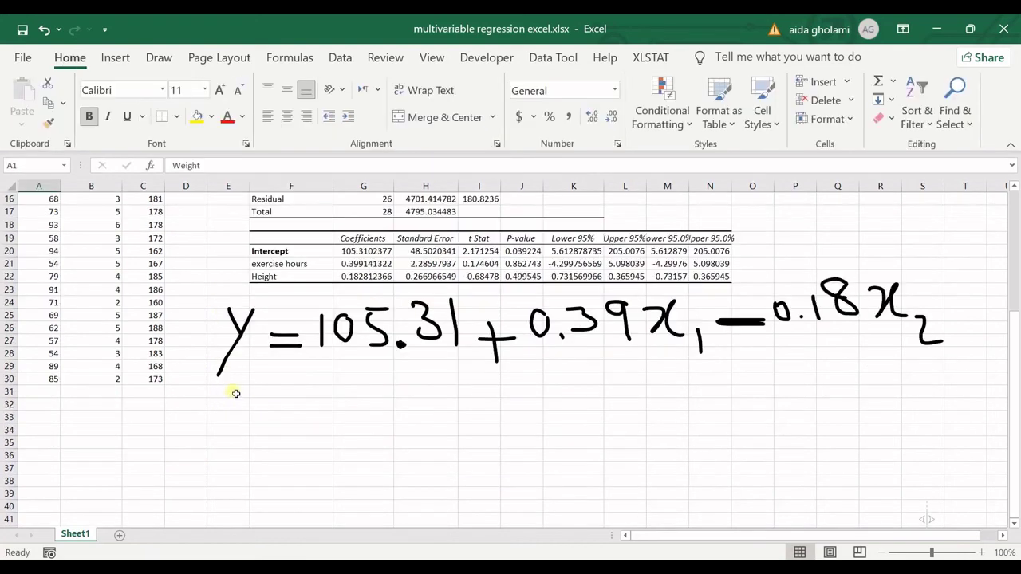
{"action": "left_click", "coordinate": [265, 383]}
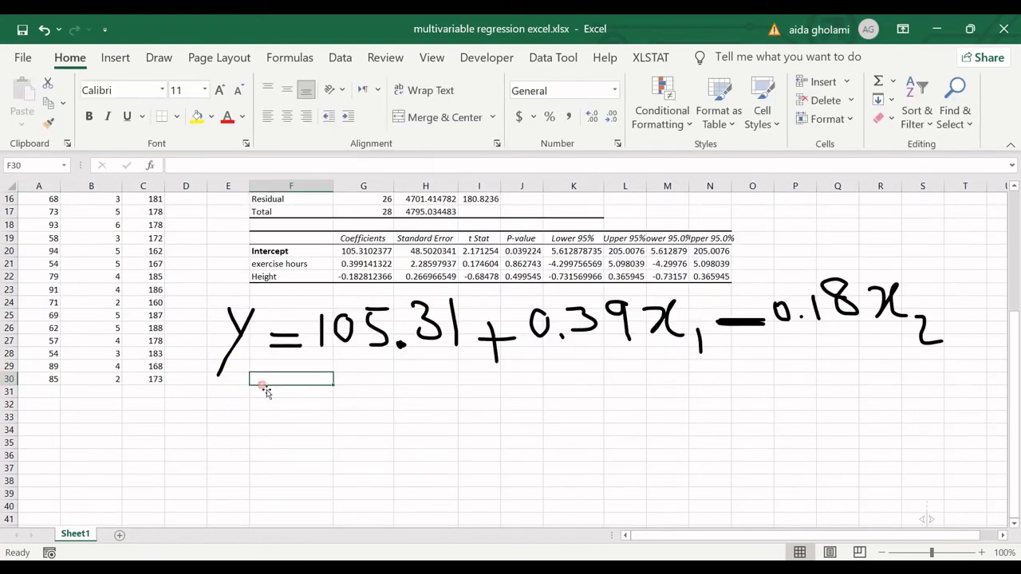